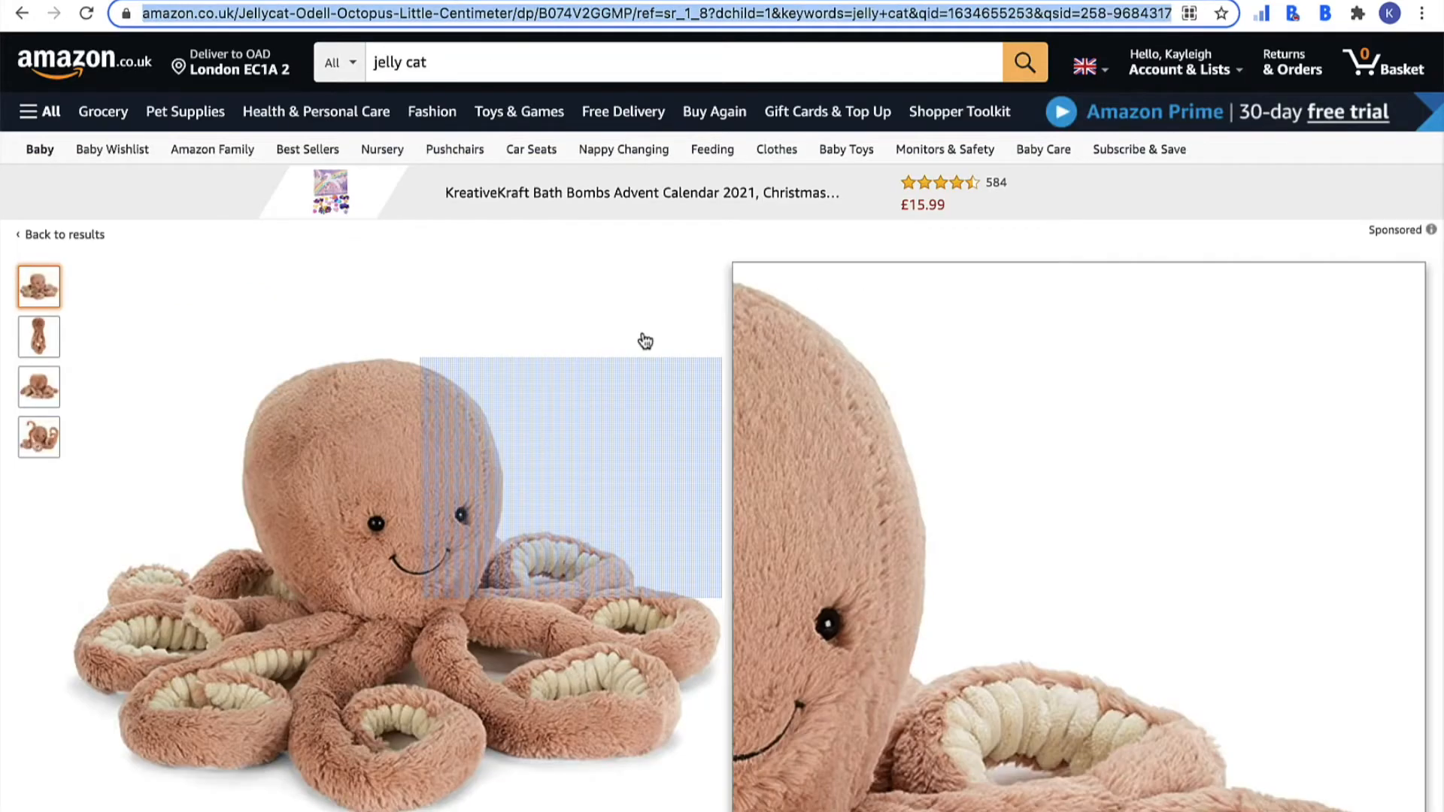
- Examine the BuyBotPro profit figures and the ProfitProtector Pro pricing panel on the Jellycat Odell Octopus product page
scroll(847, 194, "down", 2)
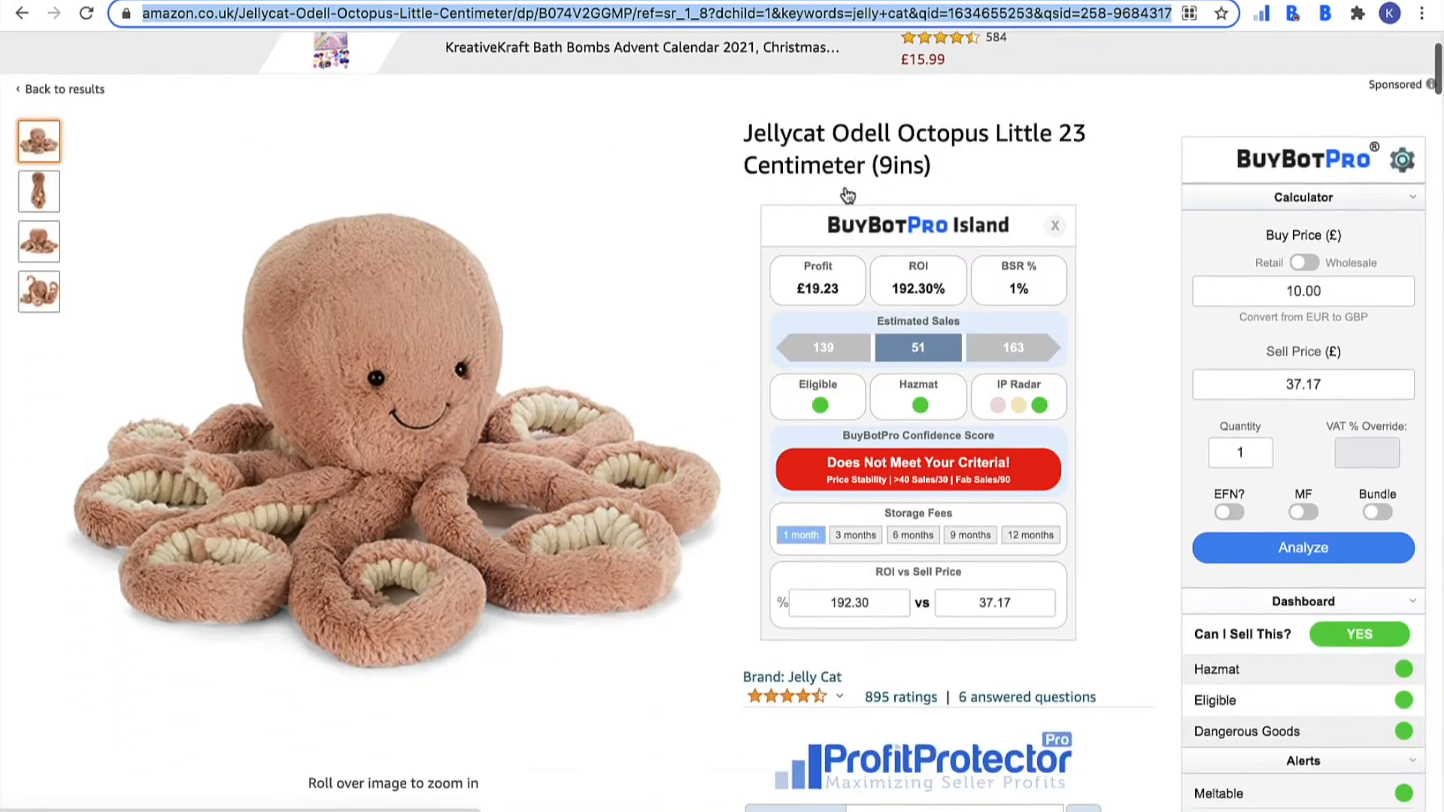
scroll(848, 194, "down", 8)
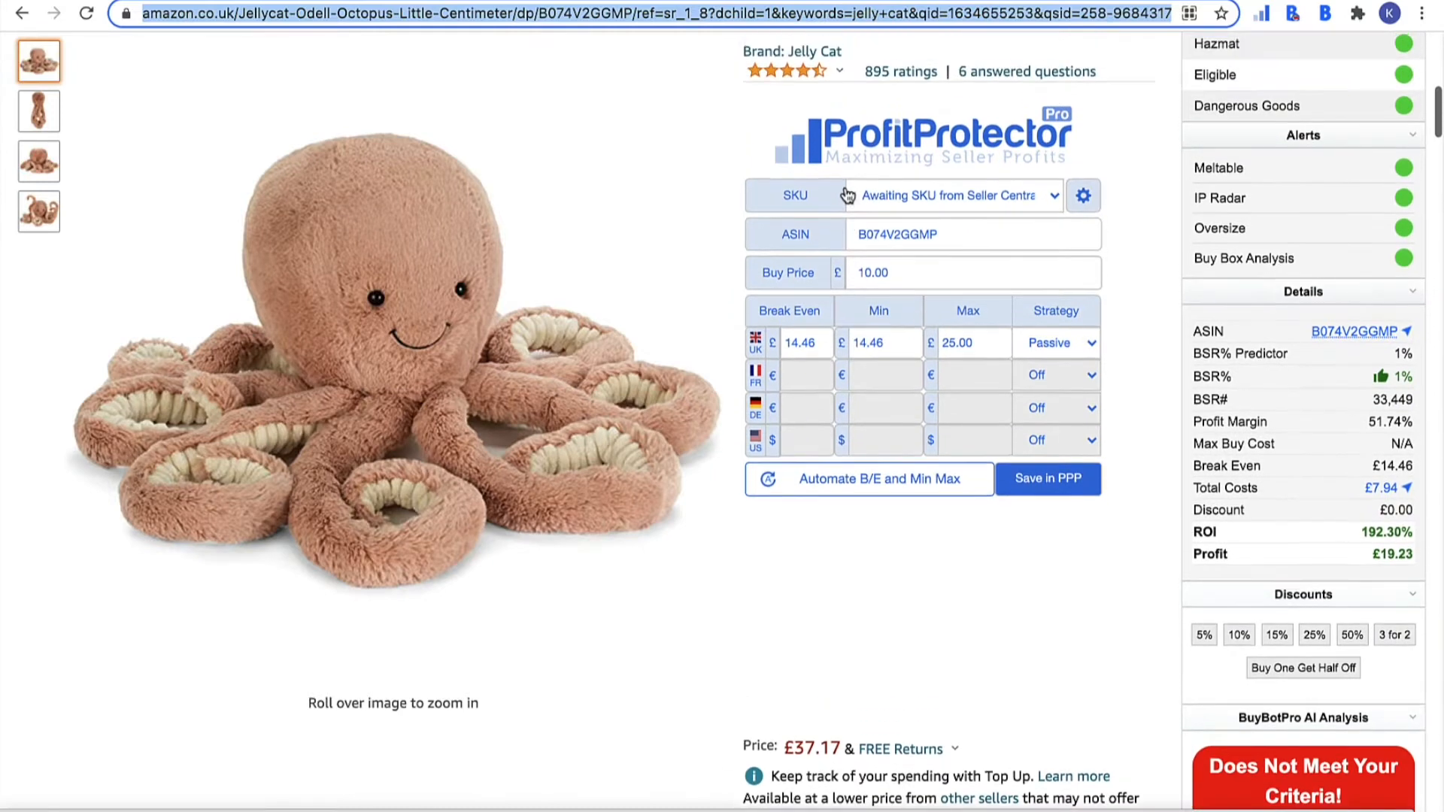
scroll(847, 194, "up", 1)
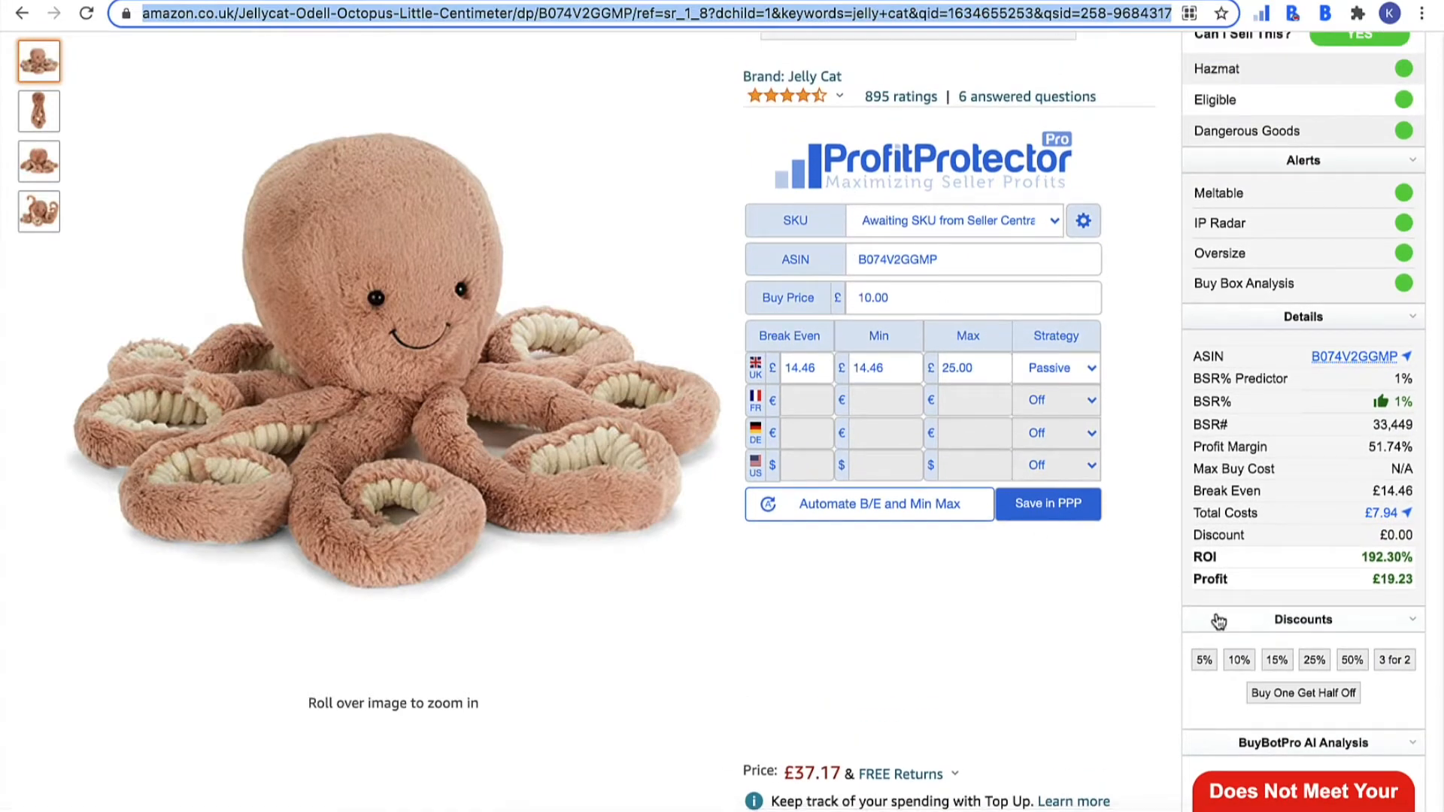
scroll(1048, 626, "up", 2)
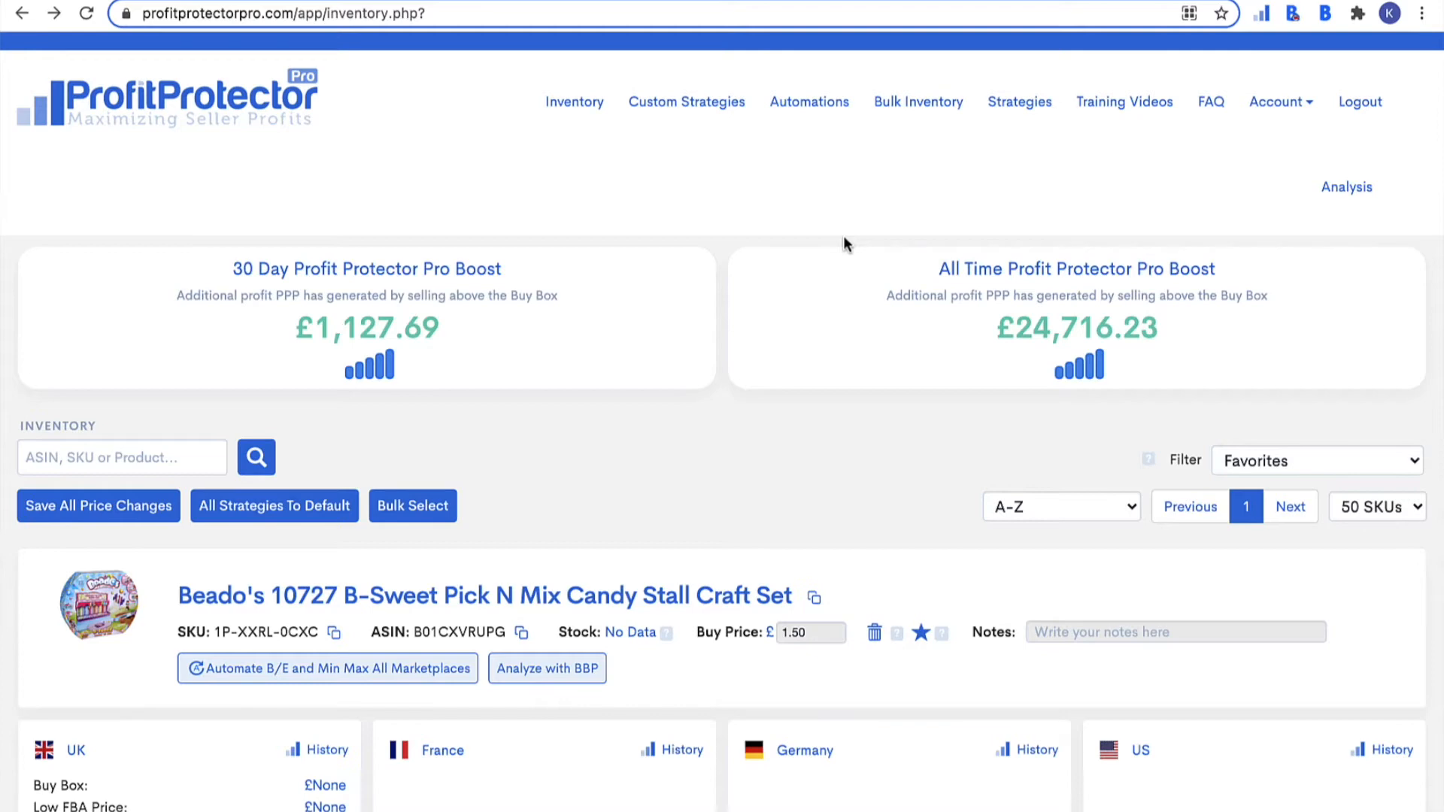
- Examine the Profit Protector Pro inventory listings, comparing each product's price, strategy and automation settings across the UK, France, Germany and US
scroll(842, 237, "down", 2)
scroll(842, 236, "up", 2)
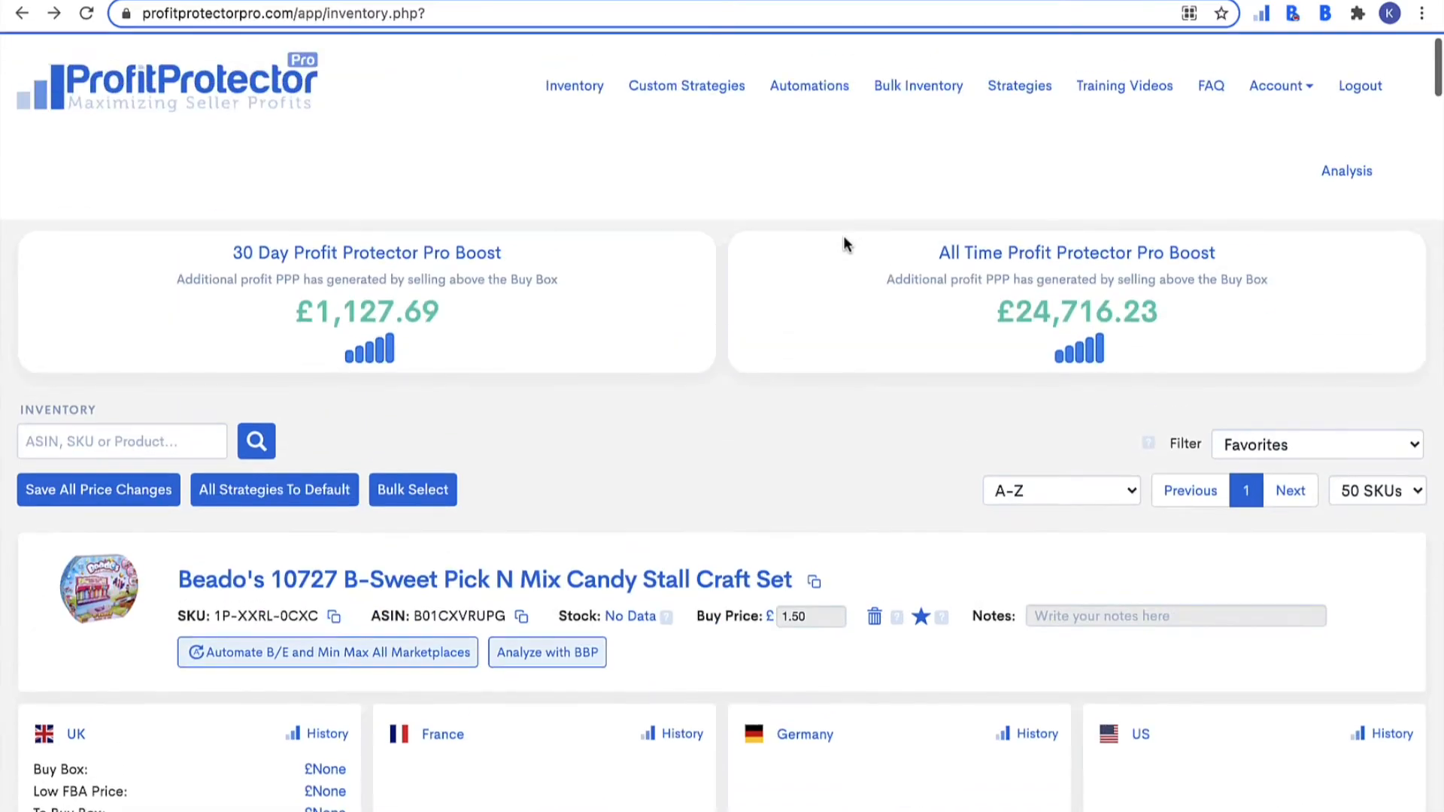
scroll(846, 243, "down", 6)
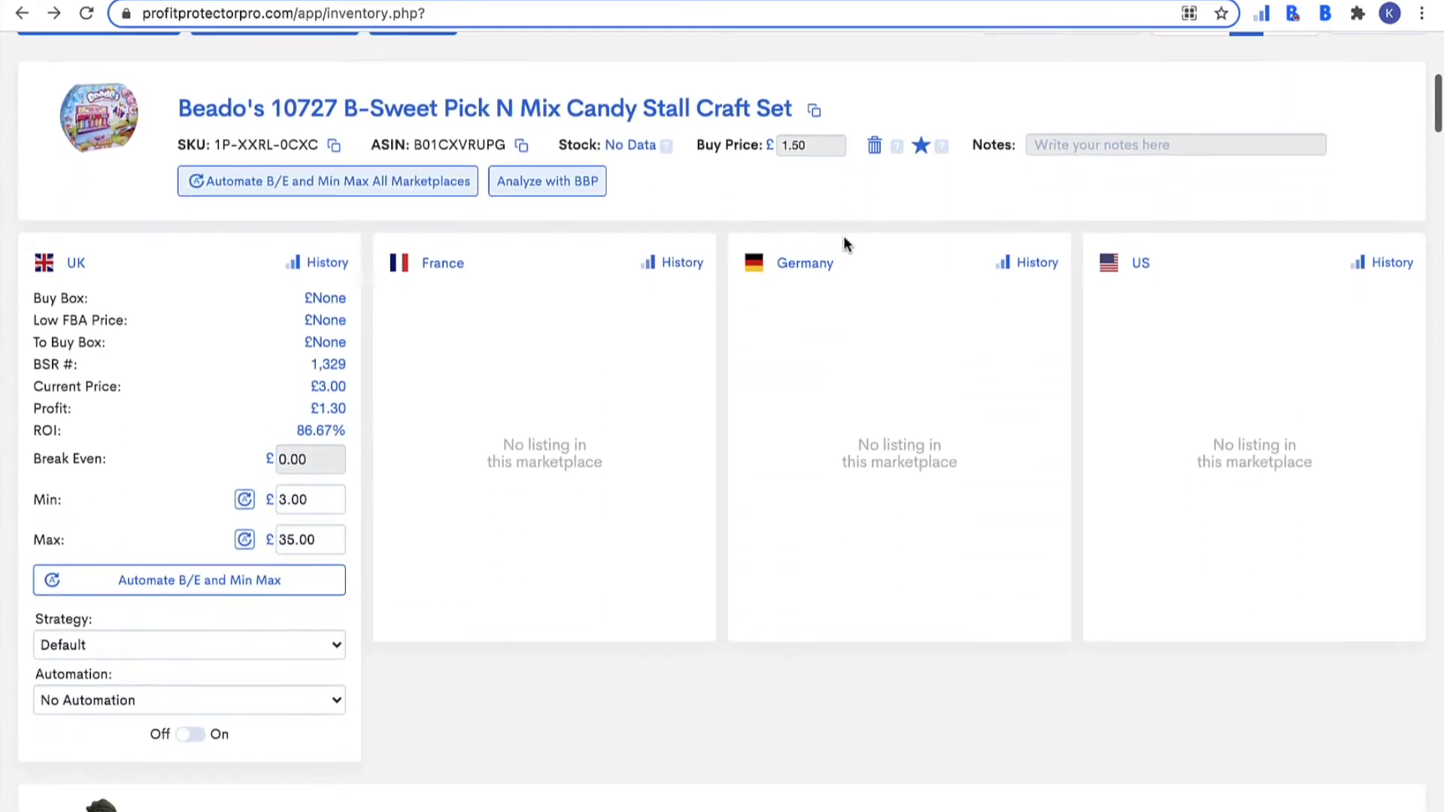
scroll(664, 403, "up", 1)
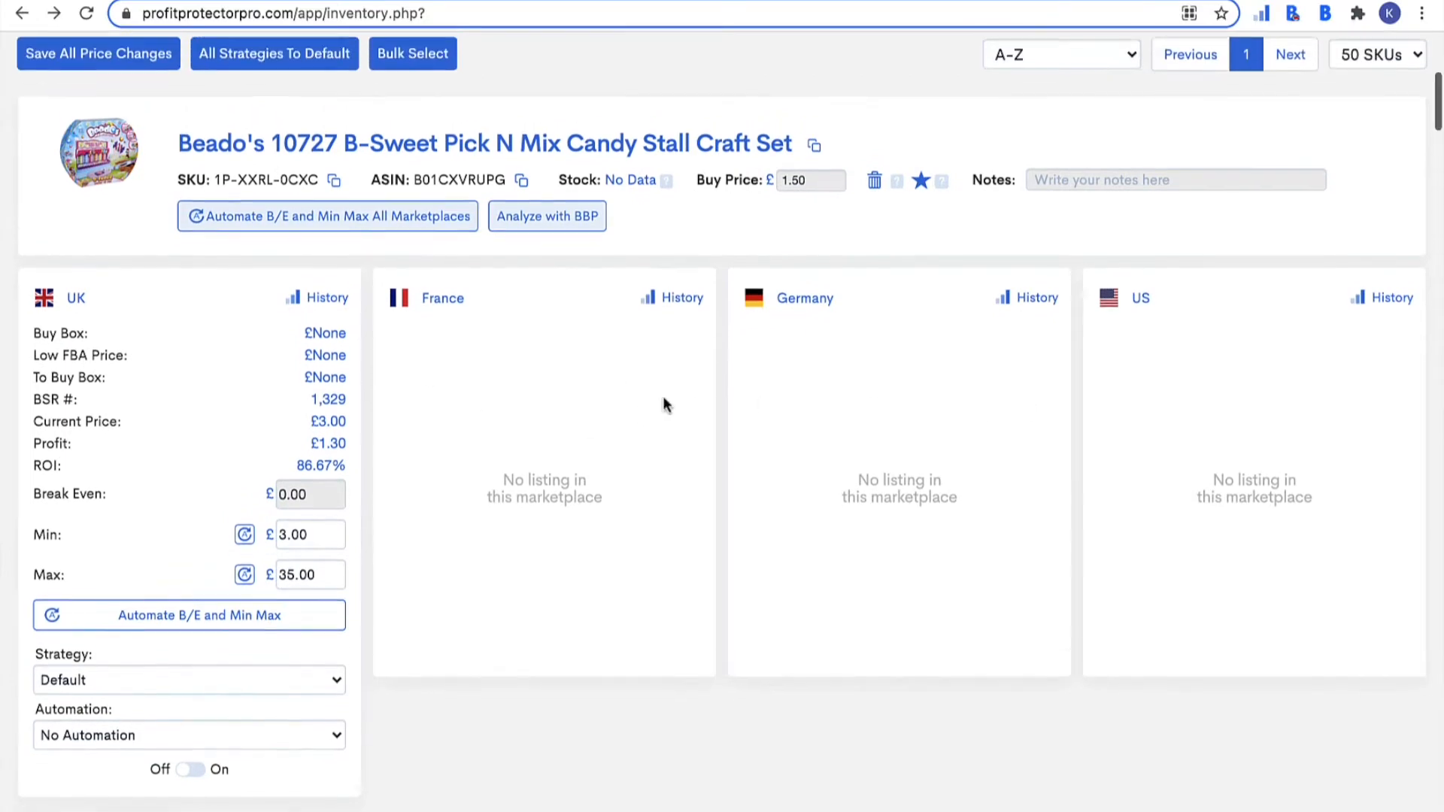
scroll(664, 404, "up", 1)
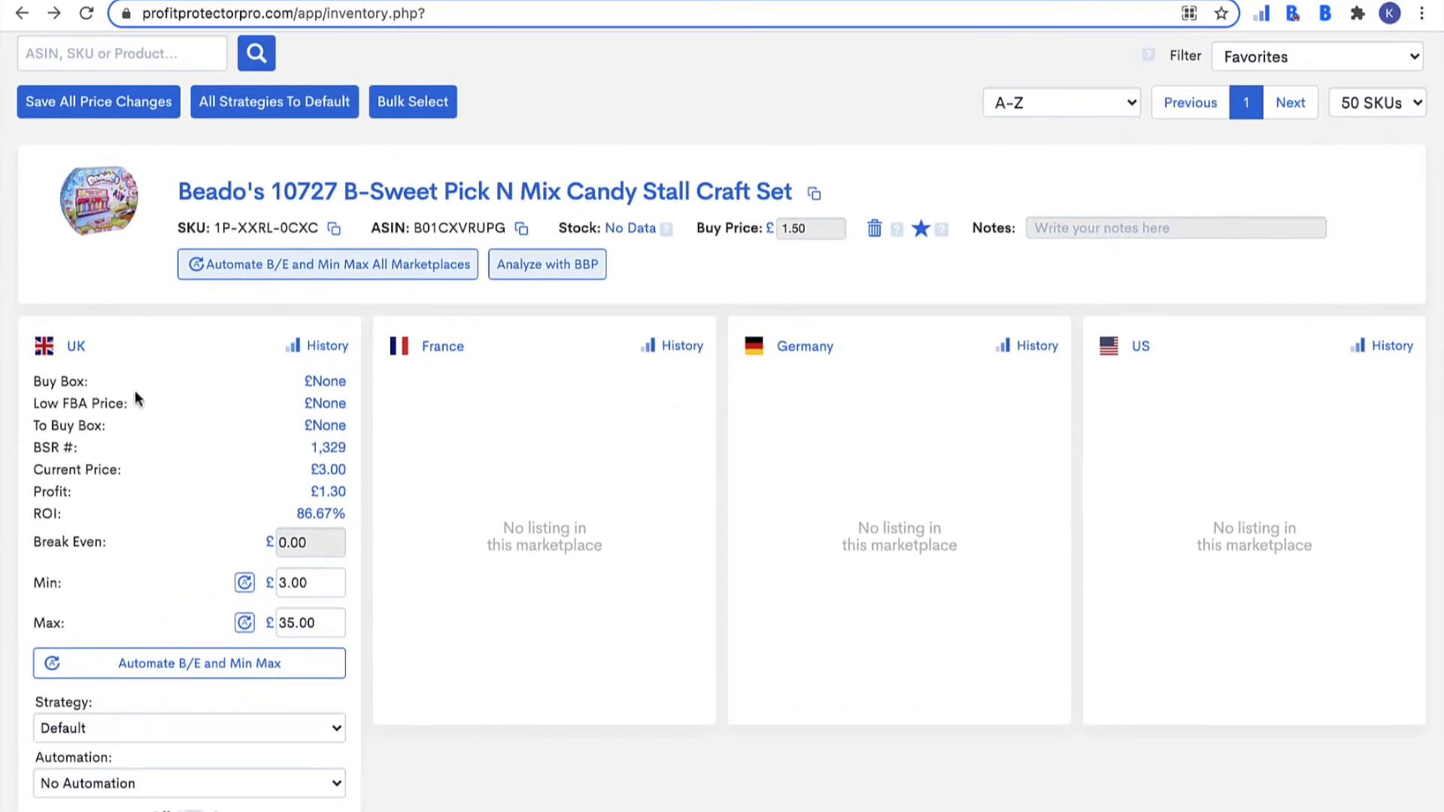
scroll(684, 522, "down", 8)
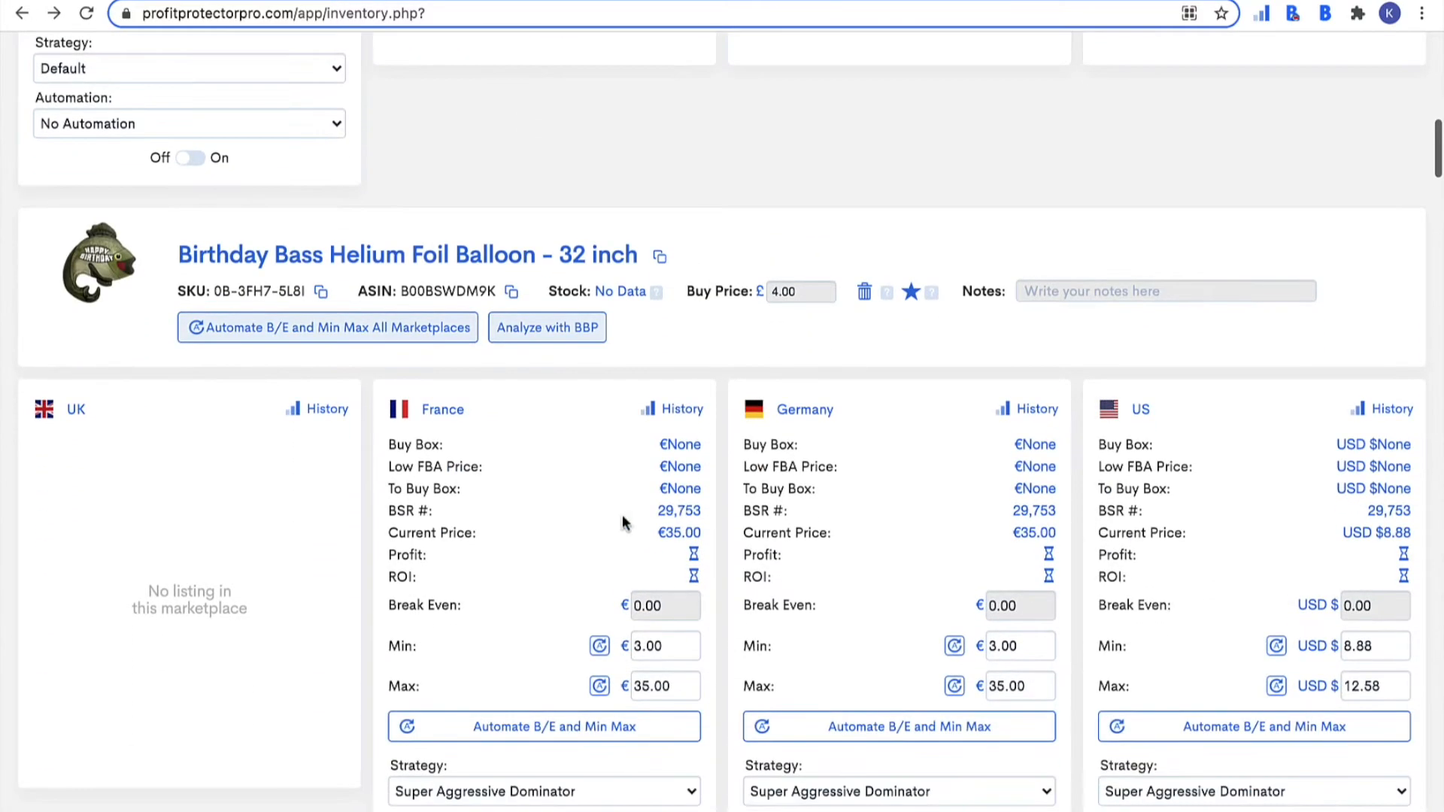
scroll(637, 504, "up", 10)
scroll(638, 496, "down", 11)
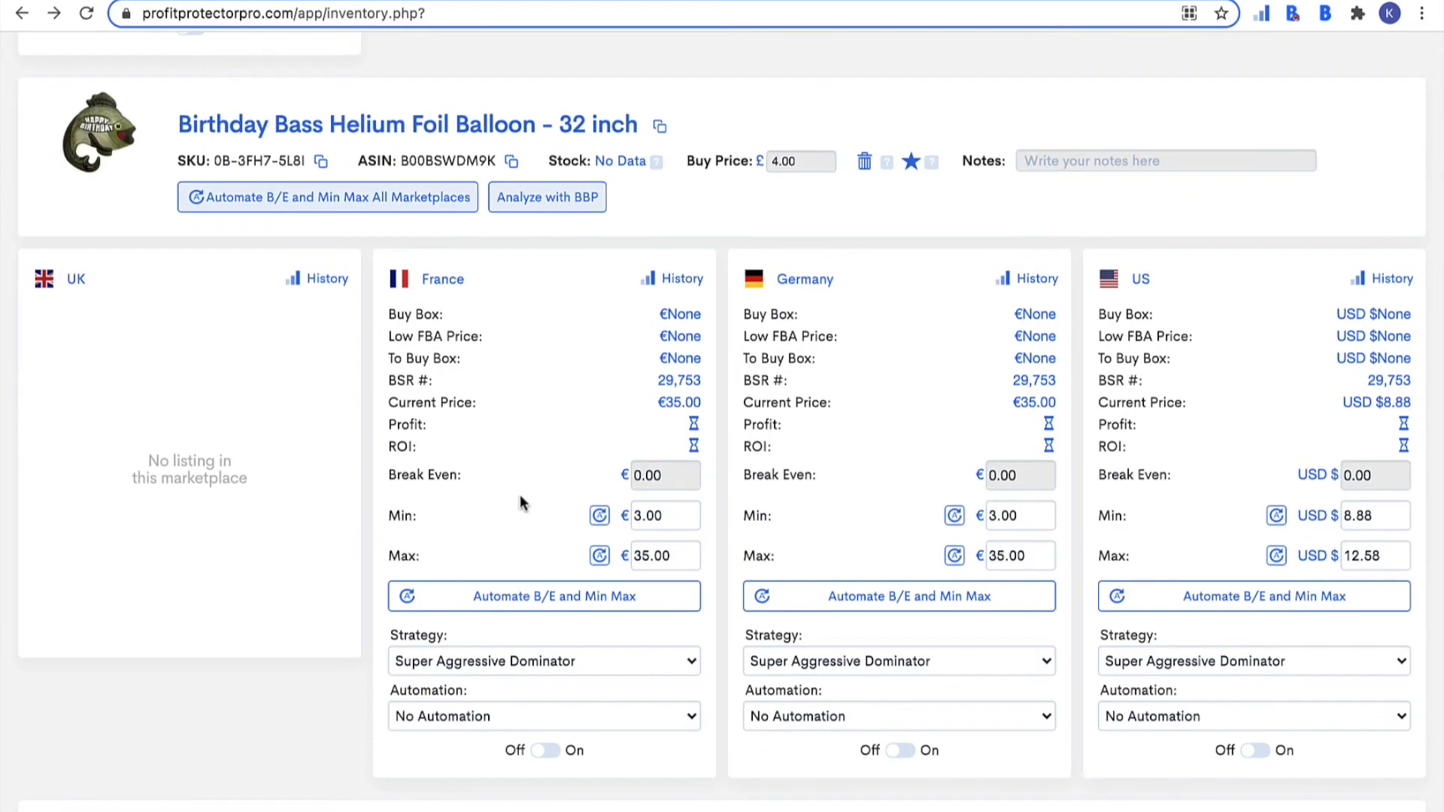
scroll(519, 495, "down", 10)
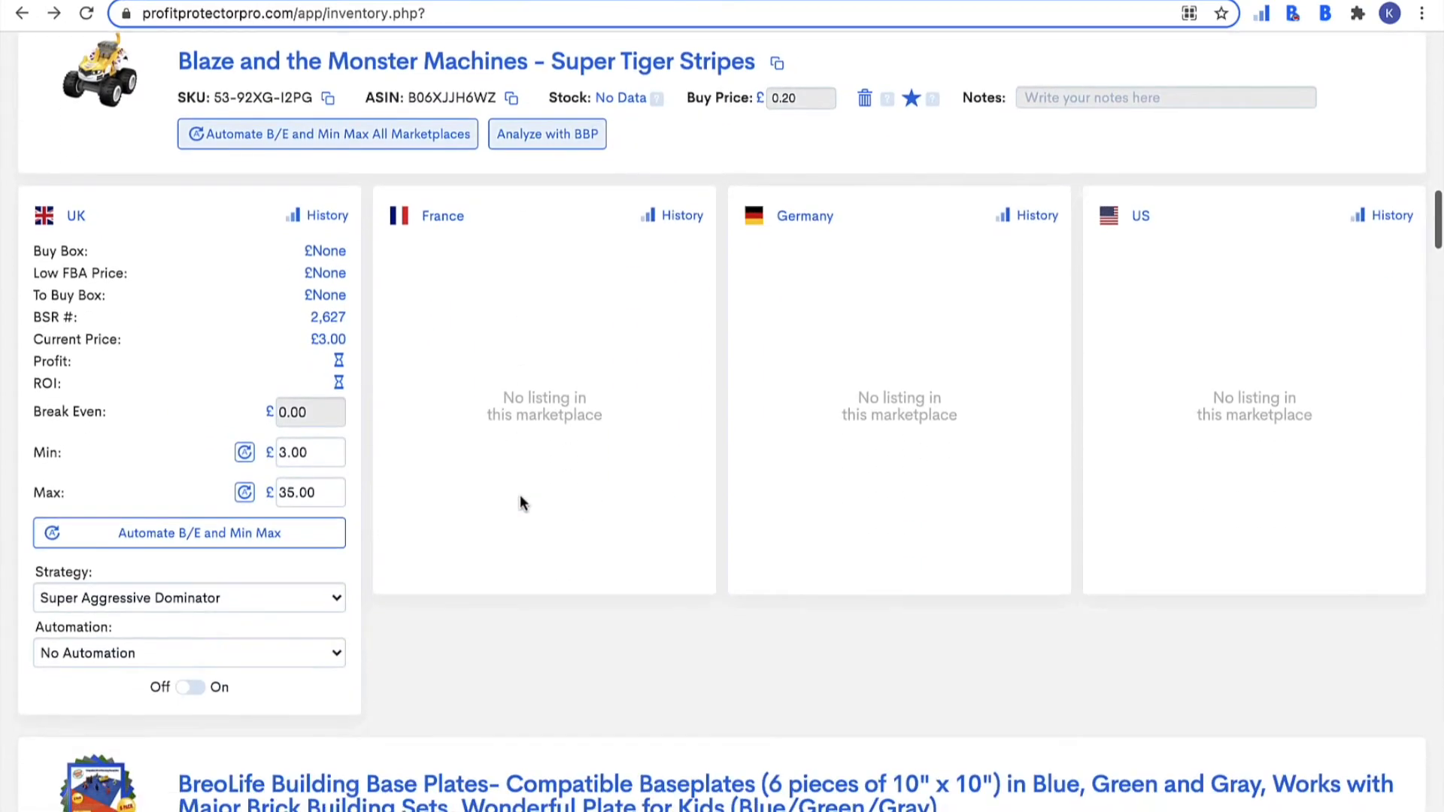
scroll(284, 317, "down", 1)
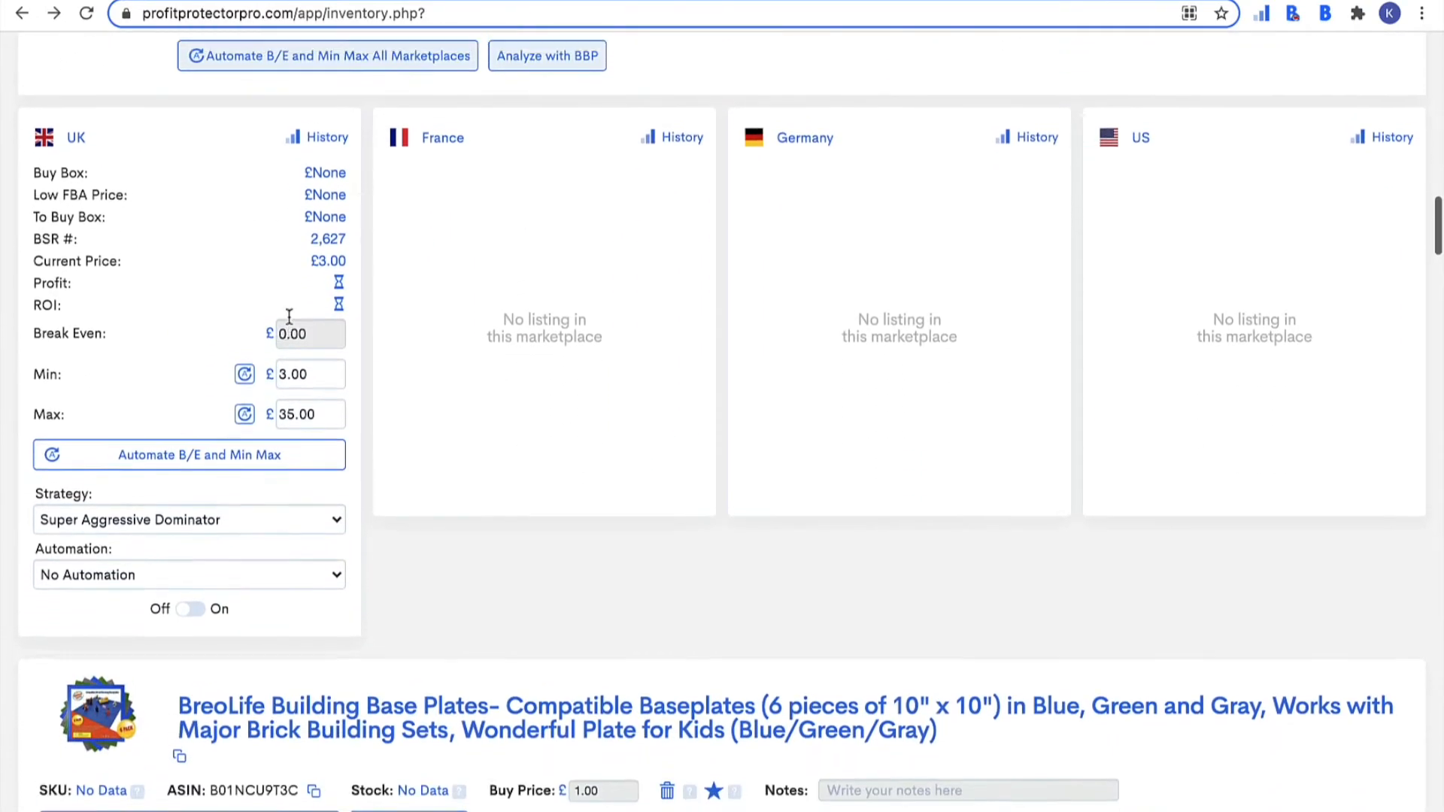
scroll(289, 322, "up", 7)
scroll(289, 322, "up", 15)
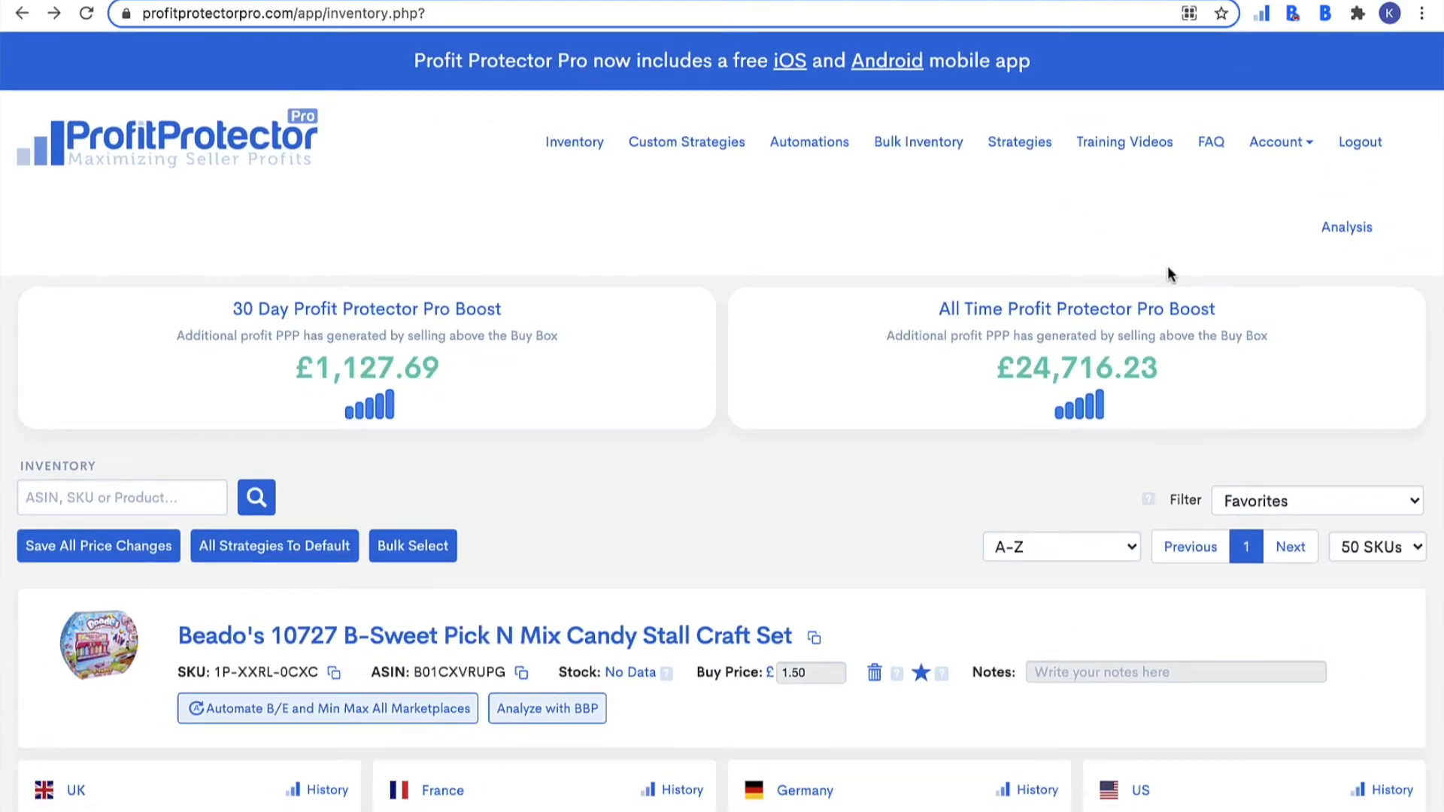
- Open the My Account settings and read the explanation of Sleep Mode
left_click(1276, 156)
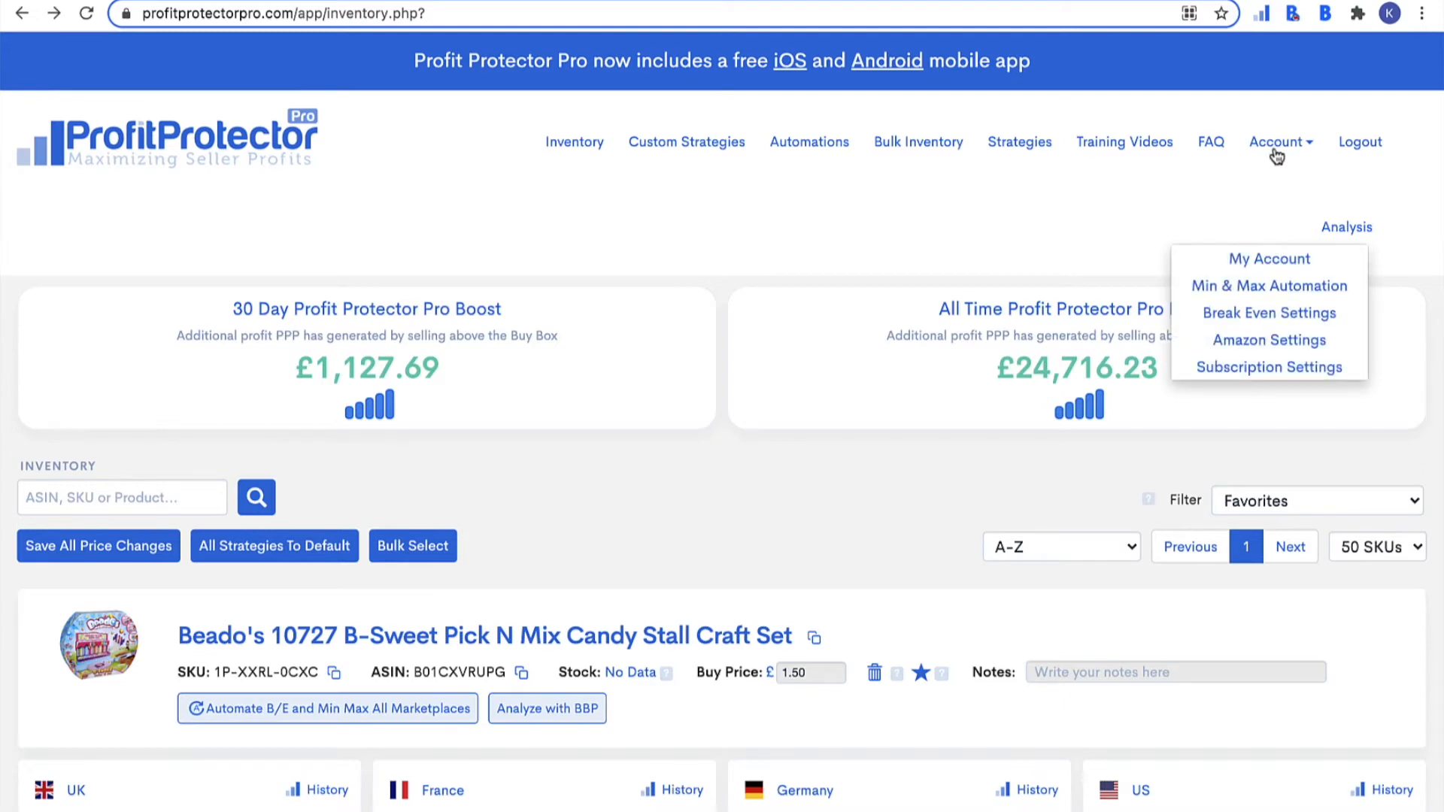
left_click(1253, 257)
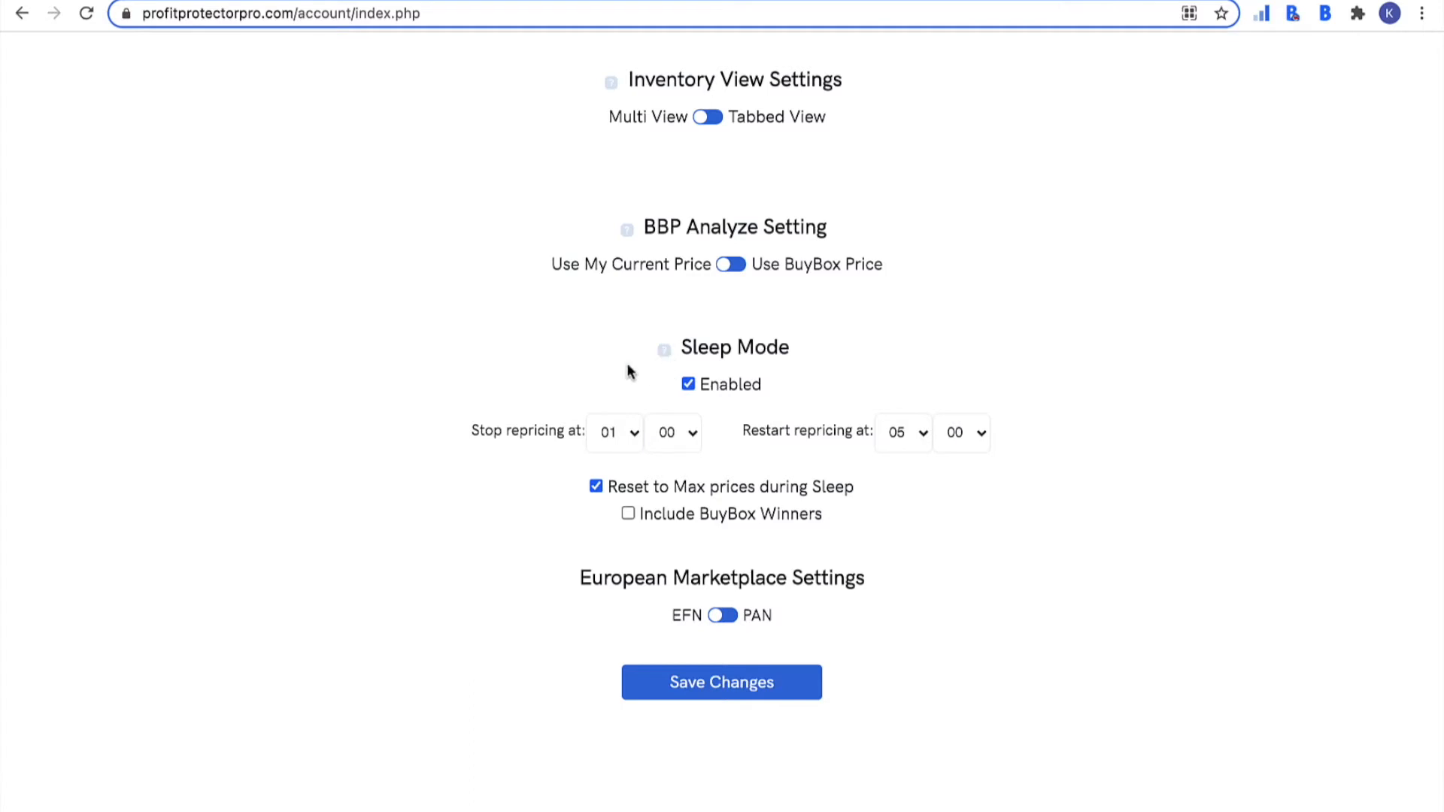
scroll(630, 371, "up", 1)
scroll(663, 407, "up", 2)
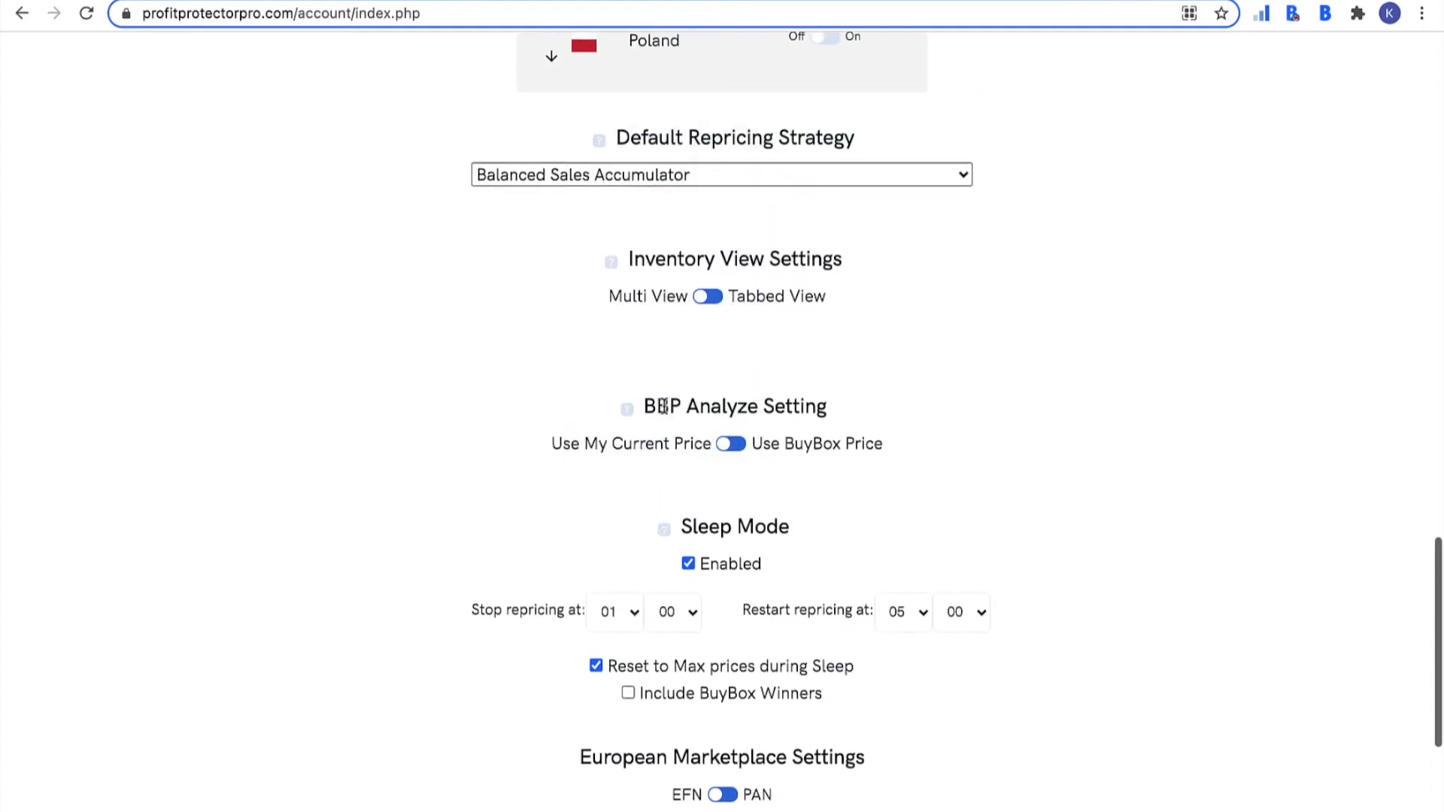
scroll(665, 533, "up", 1)
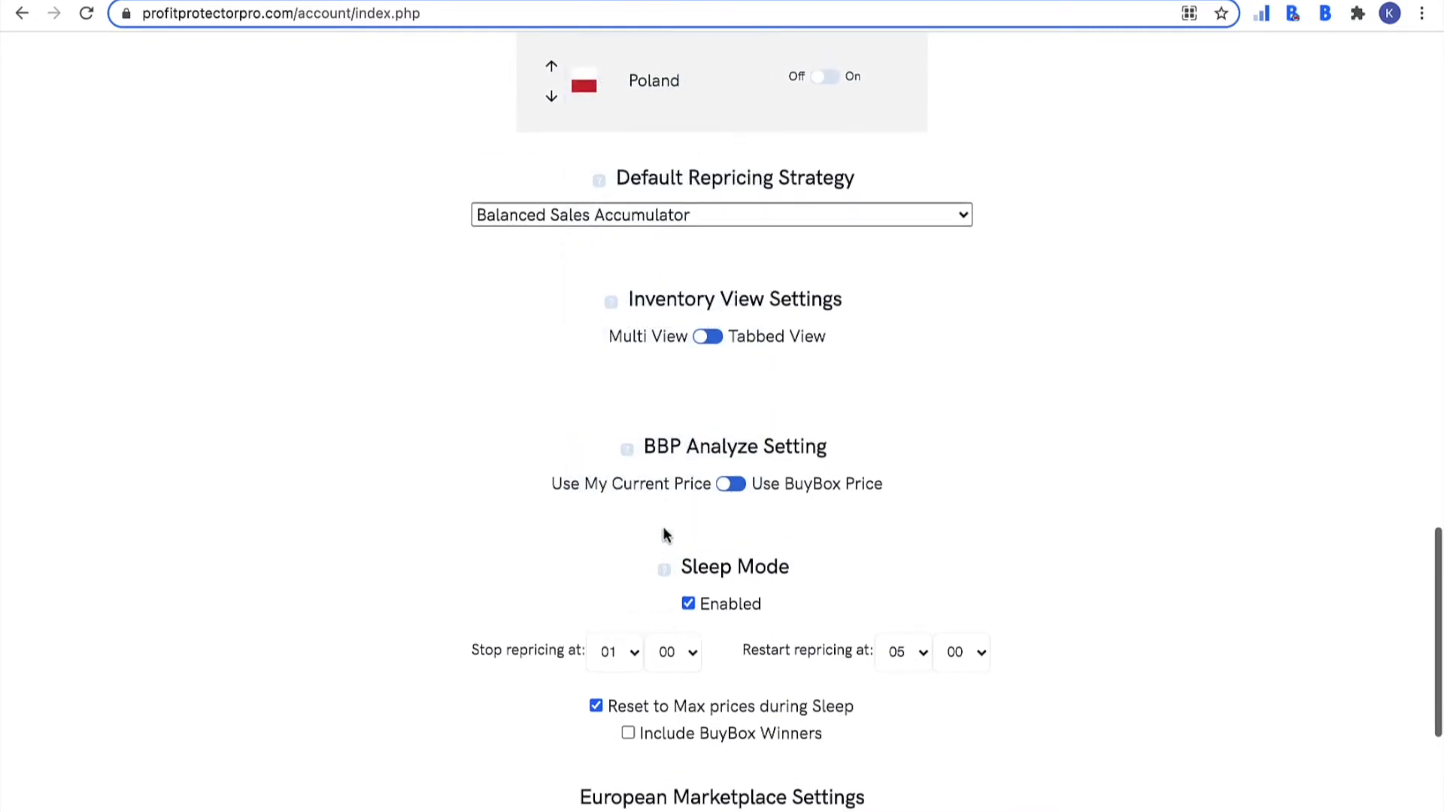
scroll(665, 534, "up", 4)
mouse_move(668, 734)
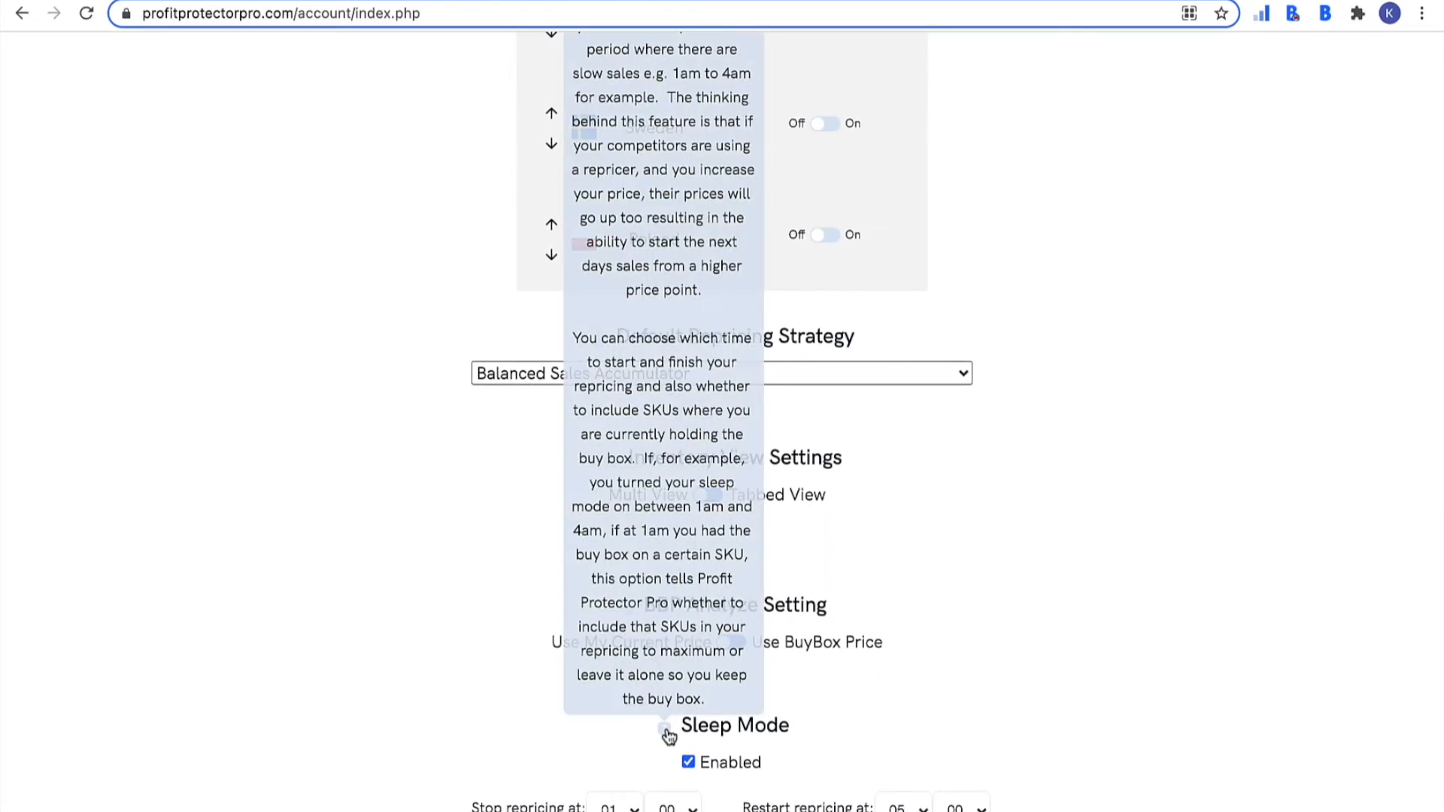
scroll(668, 734, "down", 10)
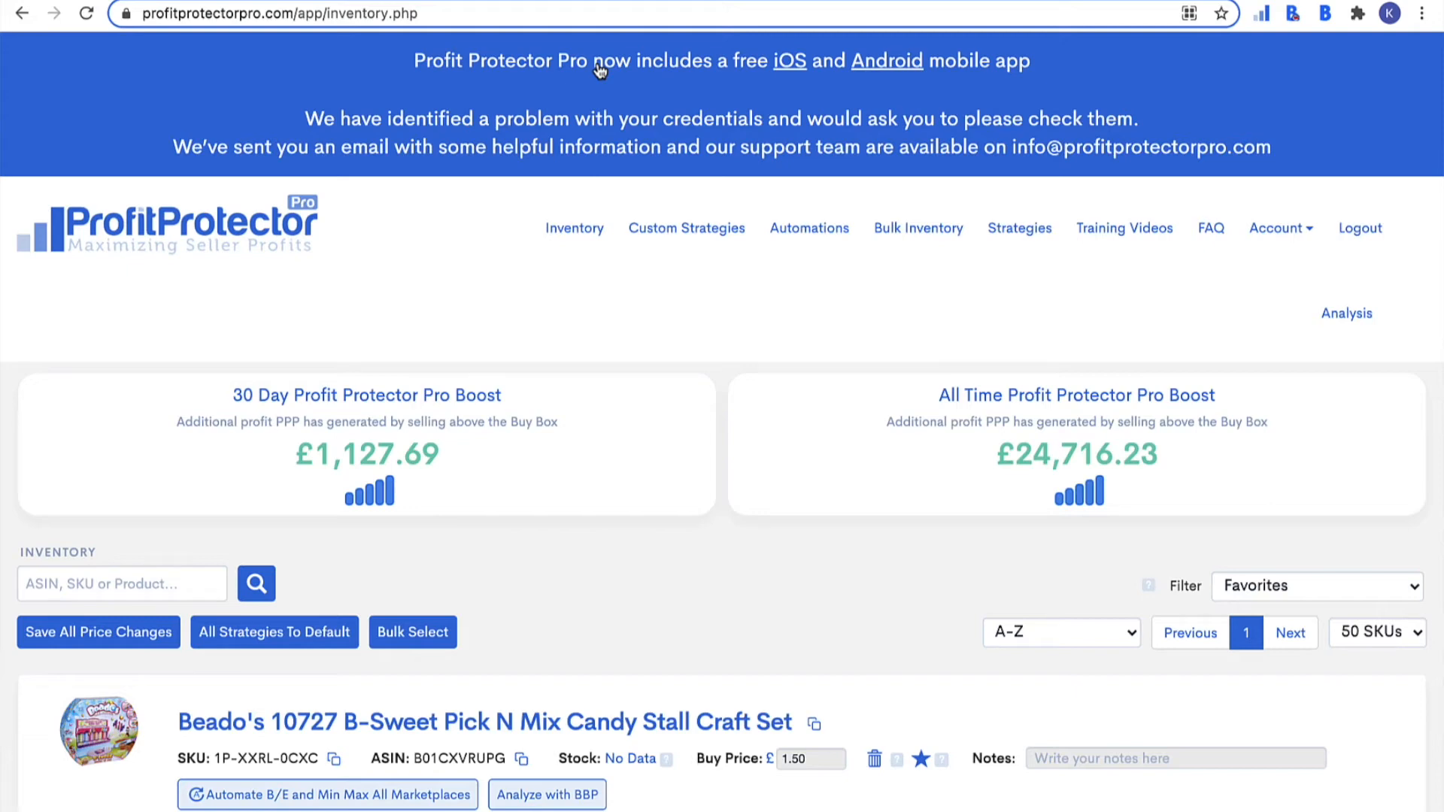
- View the custom strategies list and read through the descriptions on The Strategies Explained page
left_click(662, 229)
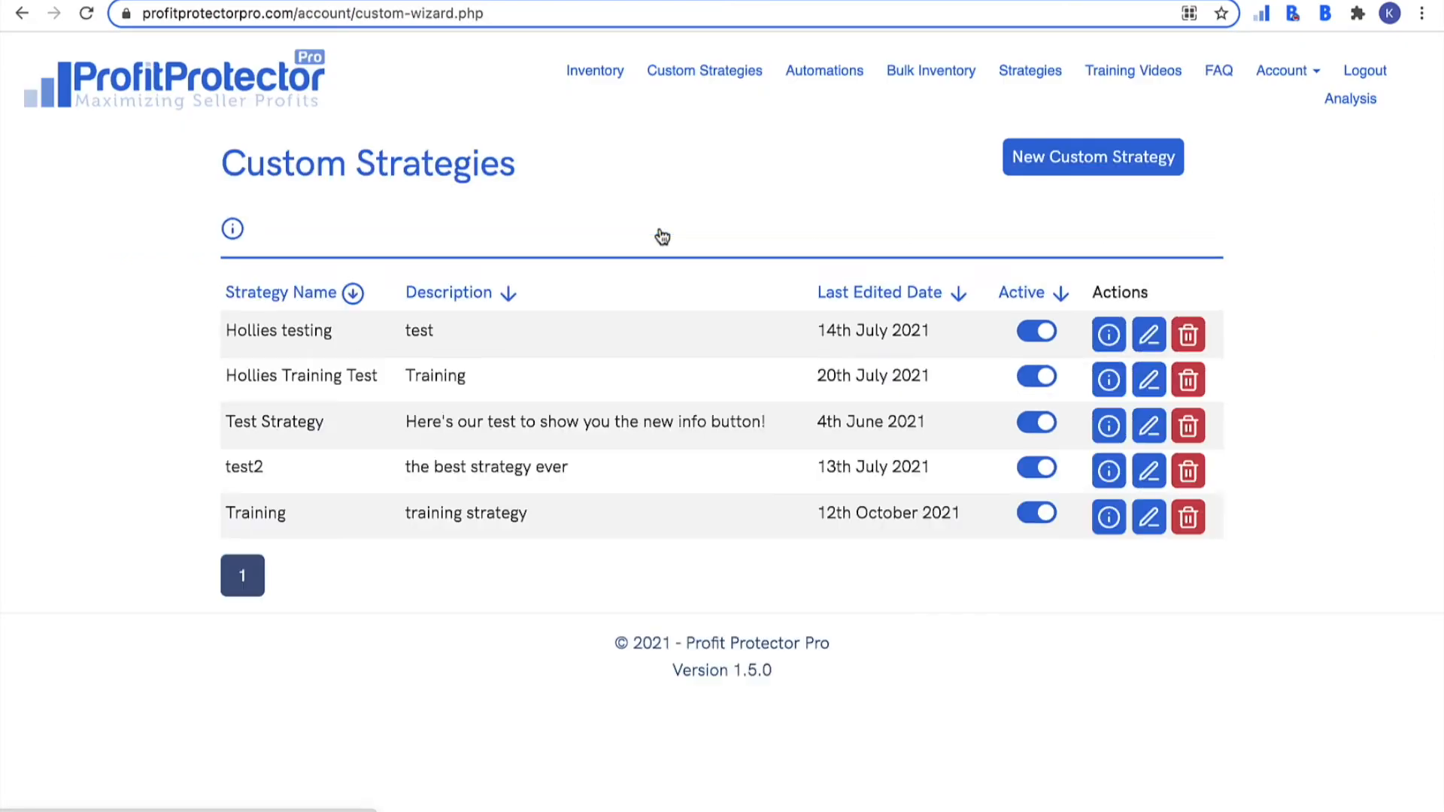
left_click(1015, 73)
scroll(870, 181, "up", 5)
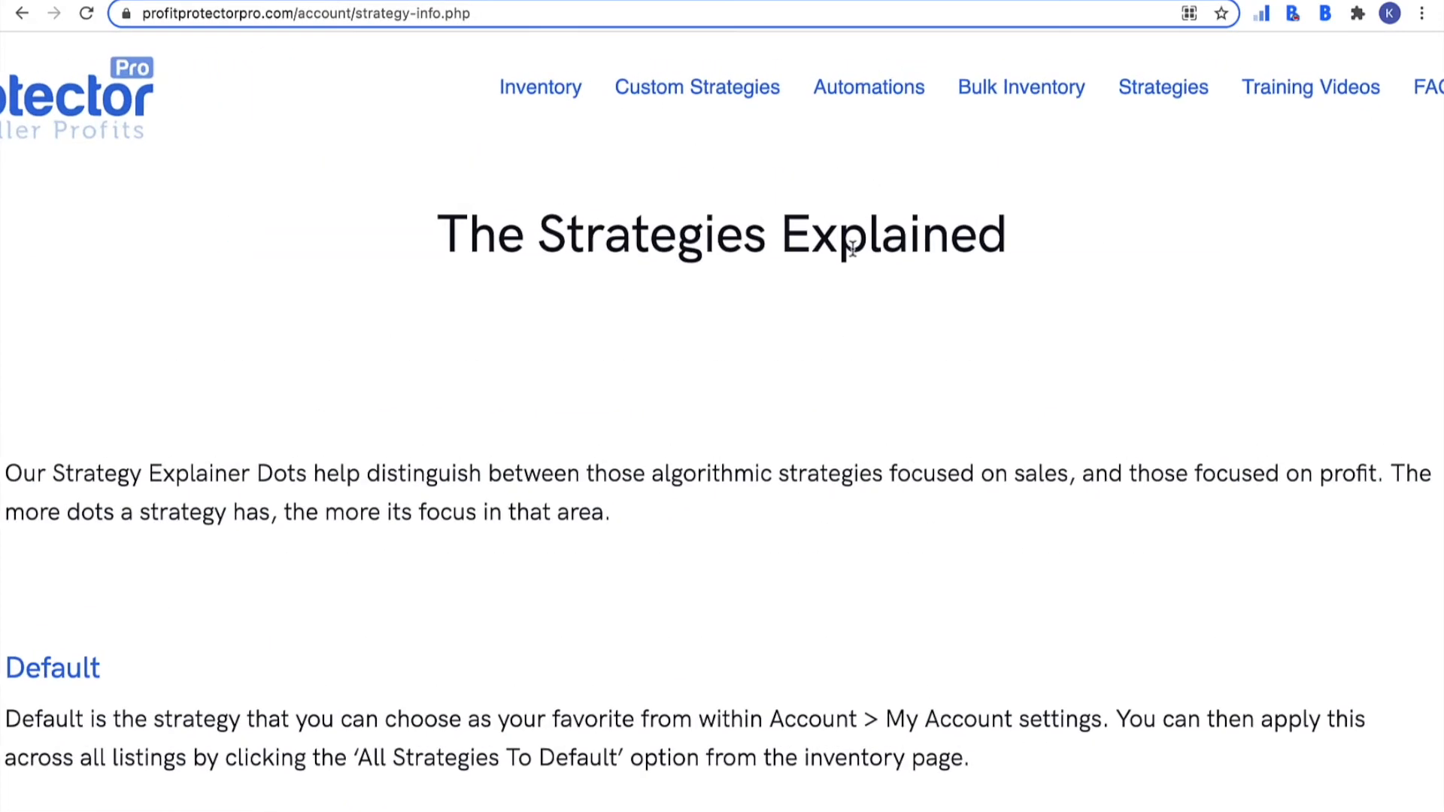
scroll(847, 410, "down", 5)
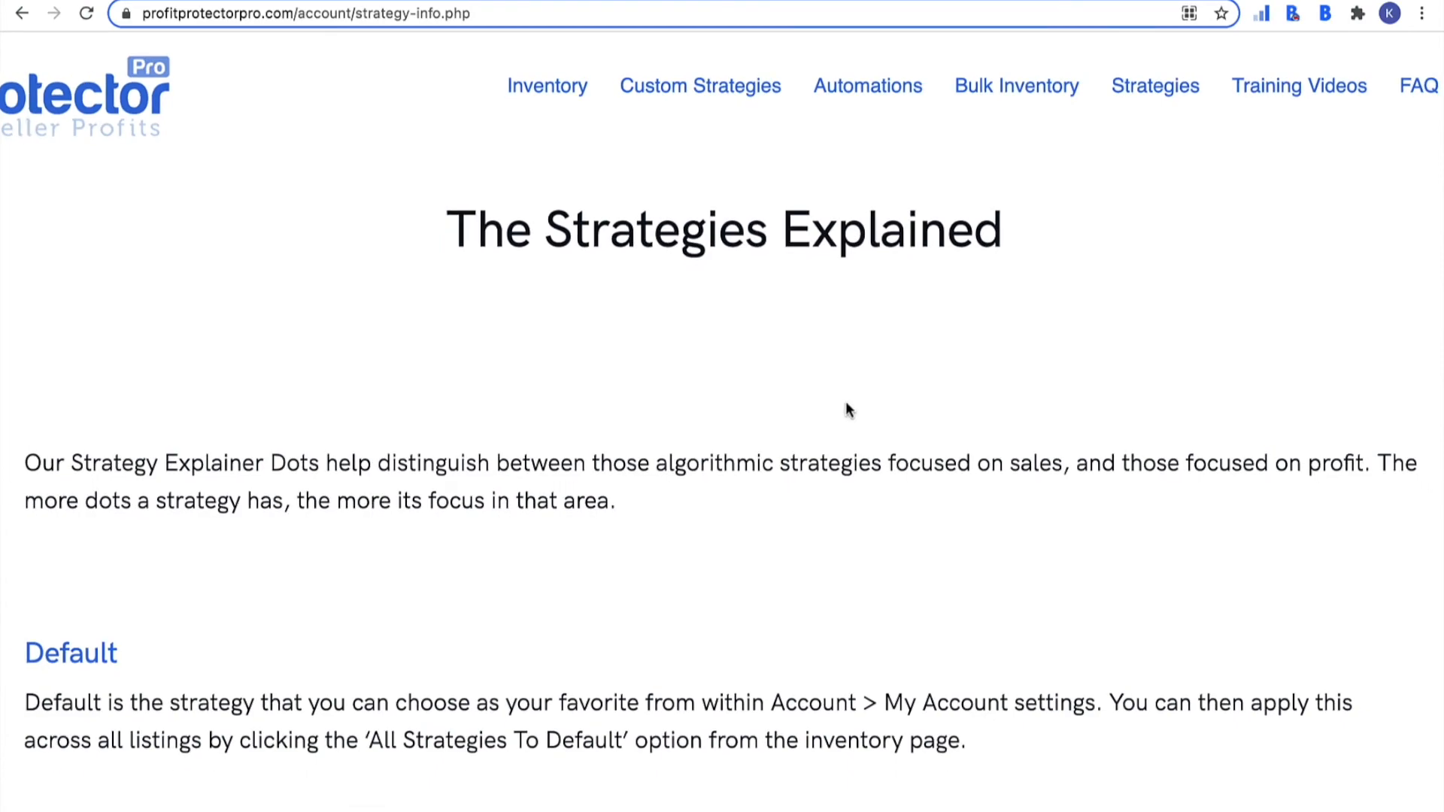
scroll(847, 410, "down", 20)
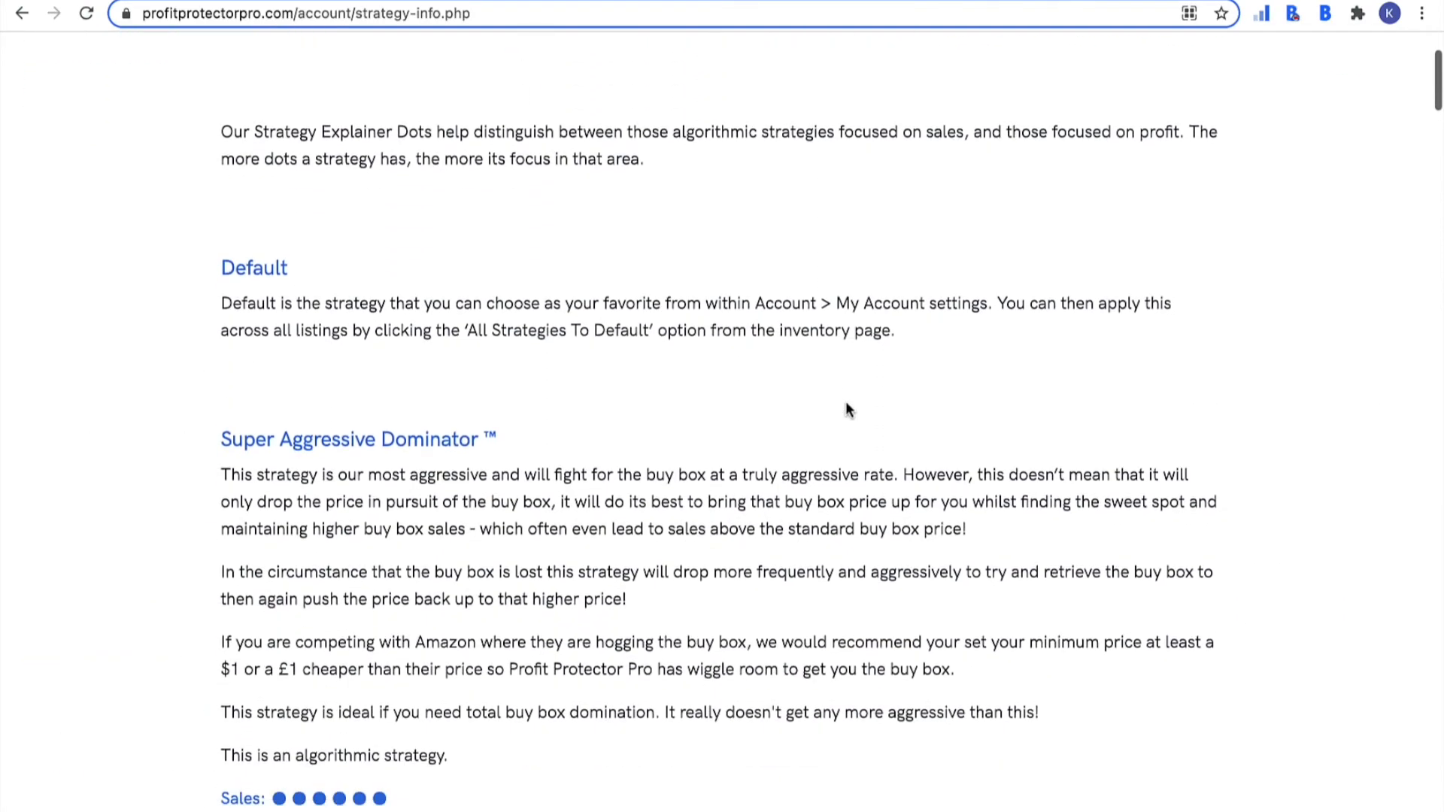
scroll(848, 409, "down", 15)
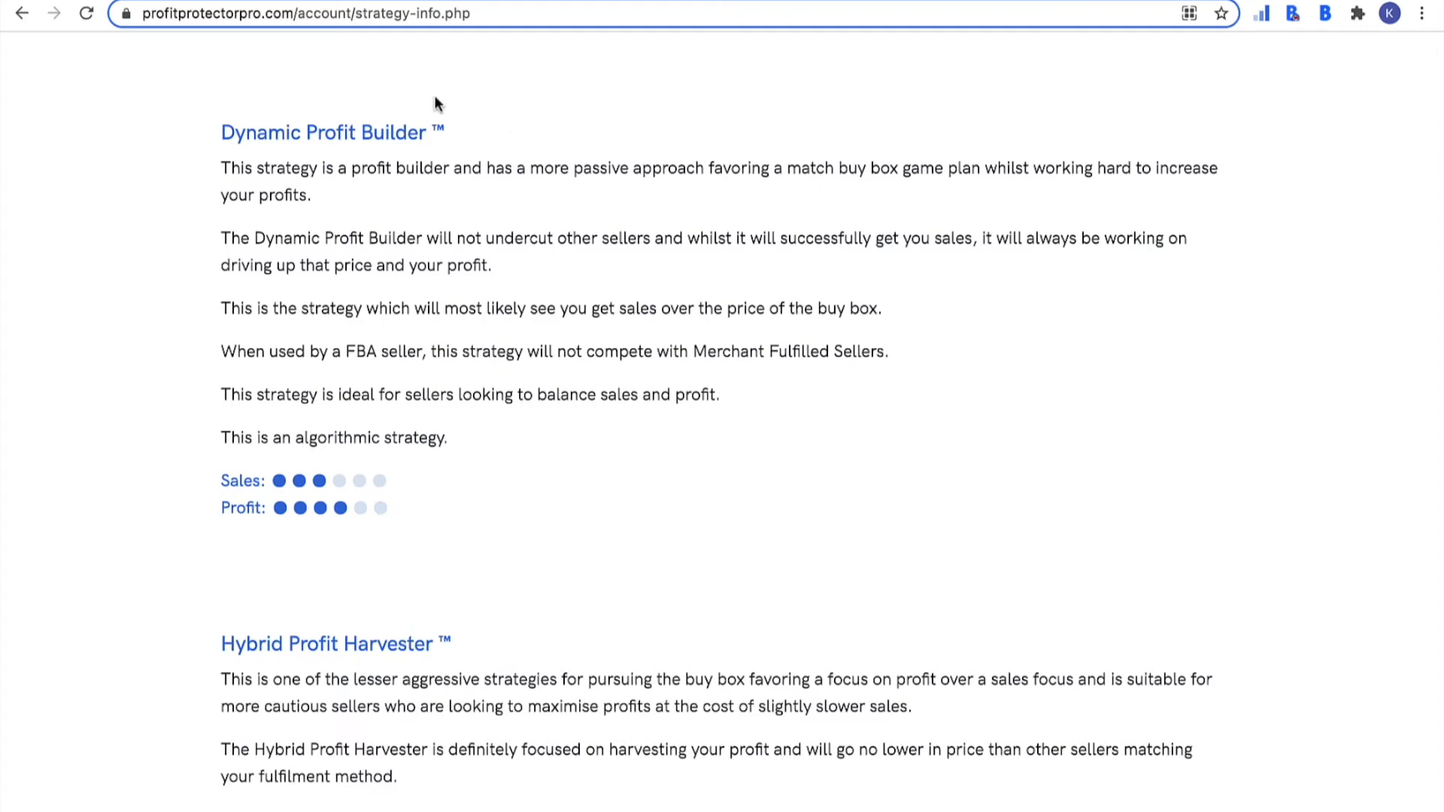
left_click(675, 2)
scroll(343, 235, "up", 20)
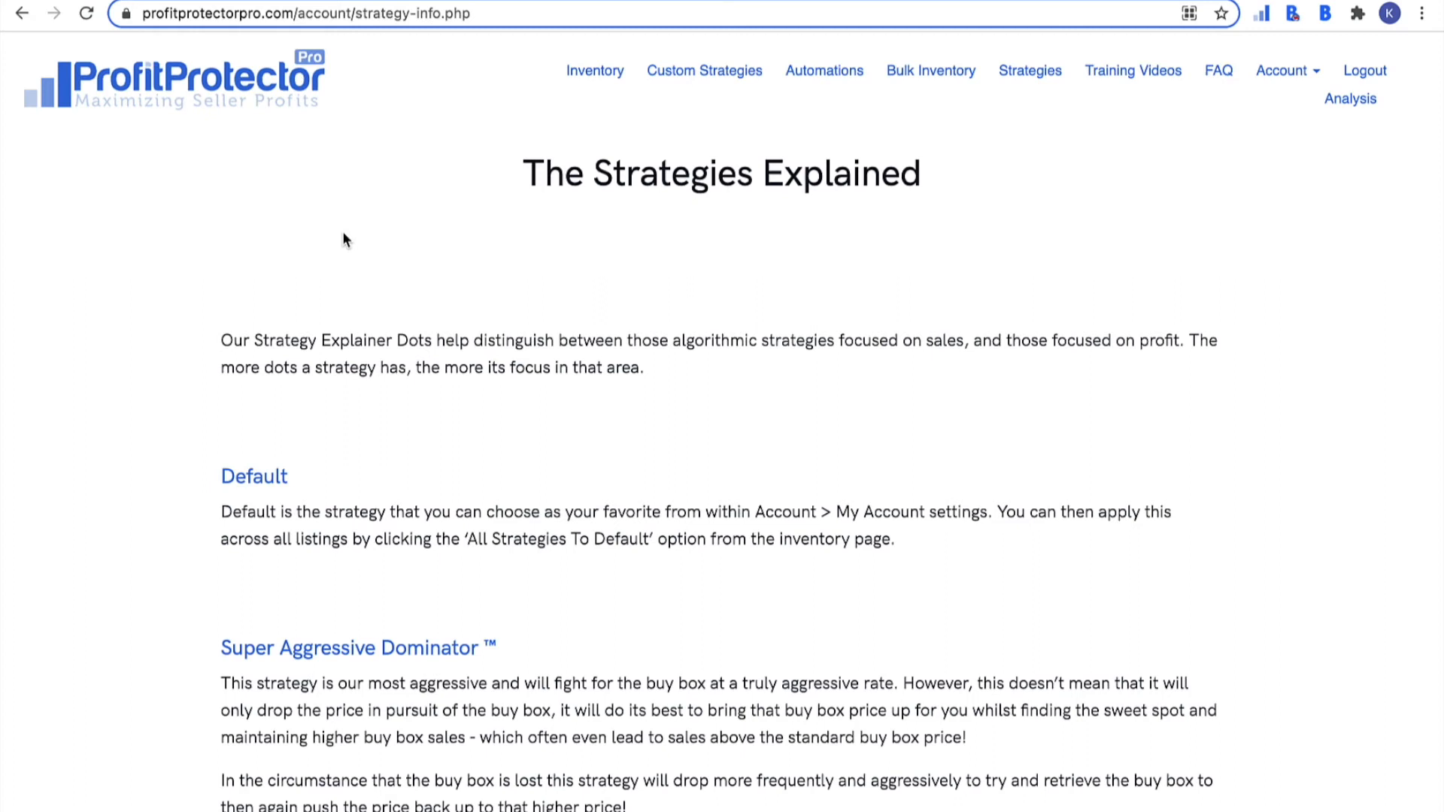
- Open the Min & Max Automation settings and examine the calculation options for the UK minimum price
left_click(1276, 79)
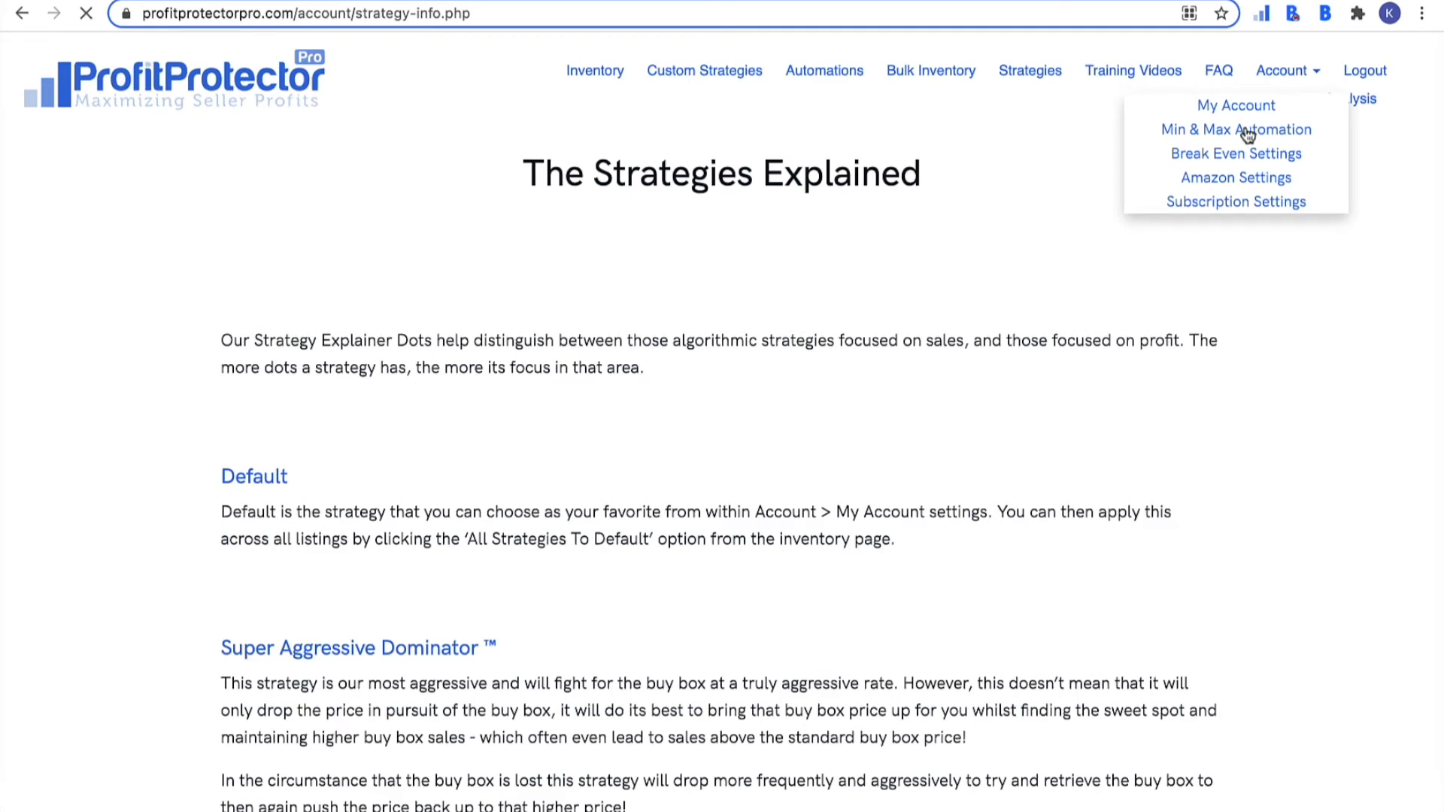
left_click(1248, 133)
scroll(1256, 237, "down", 3)
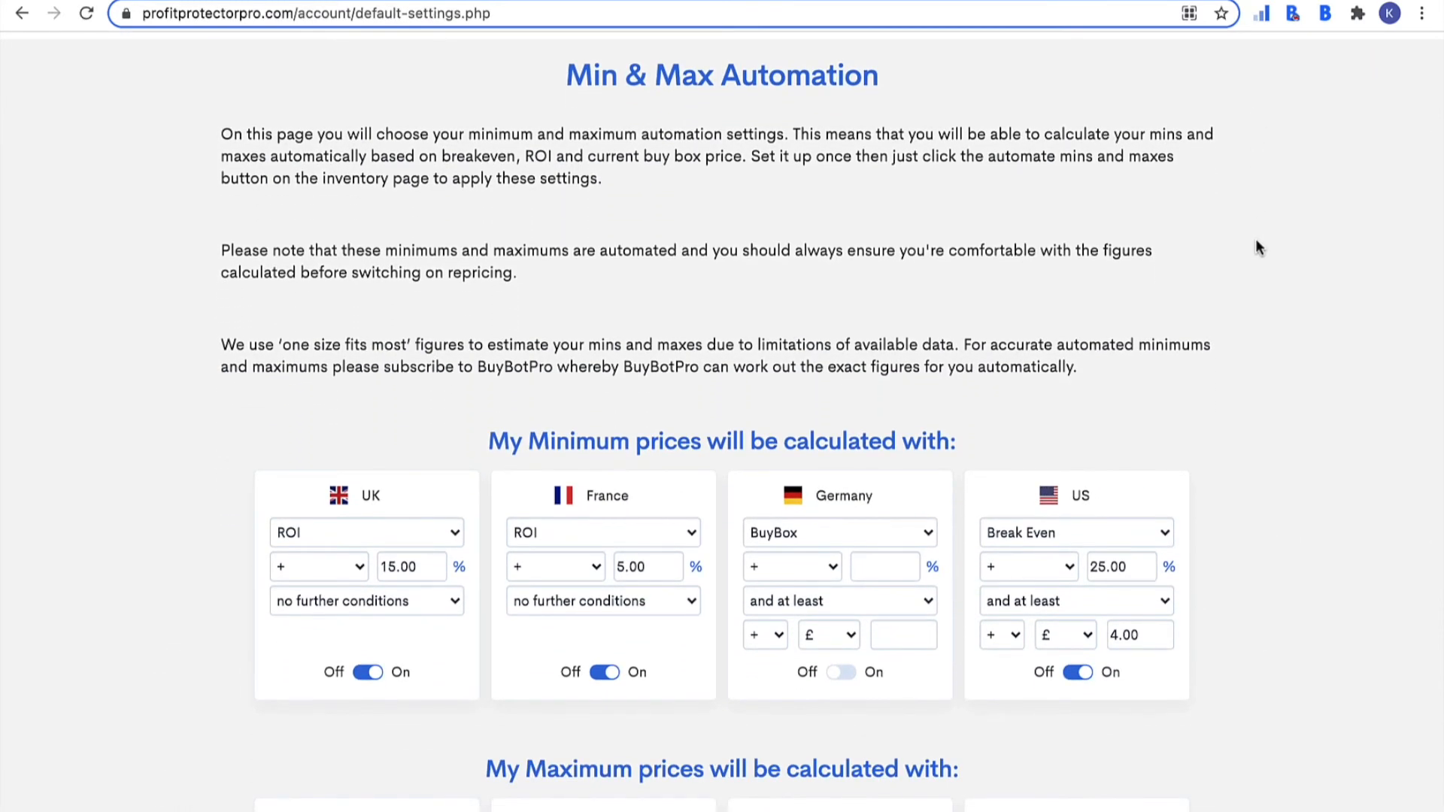
scroll(1256, 241, "down", 1)
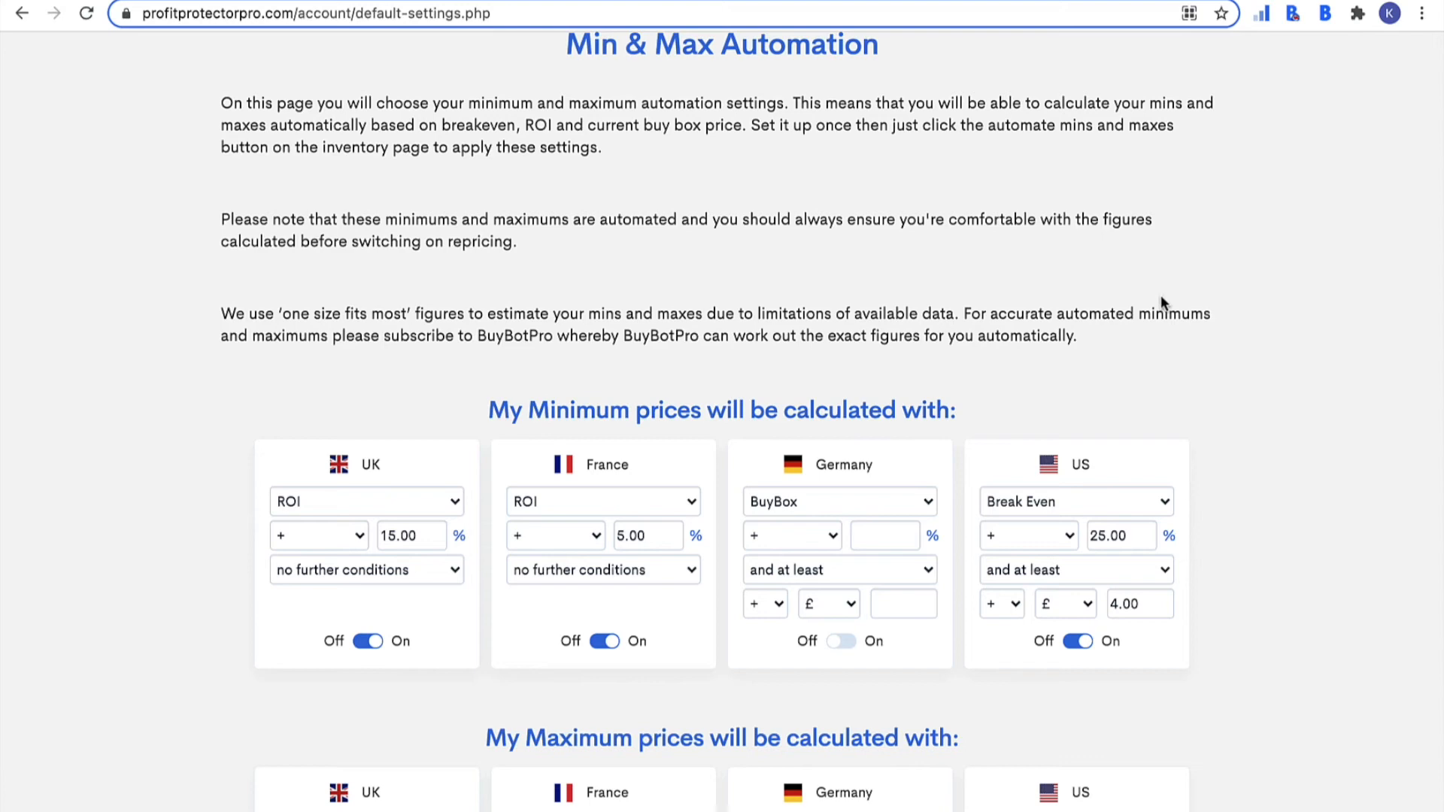
scroll(1161, 295, "down", 3)
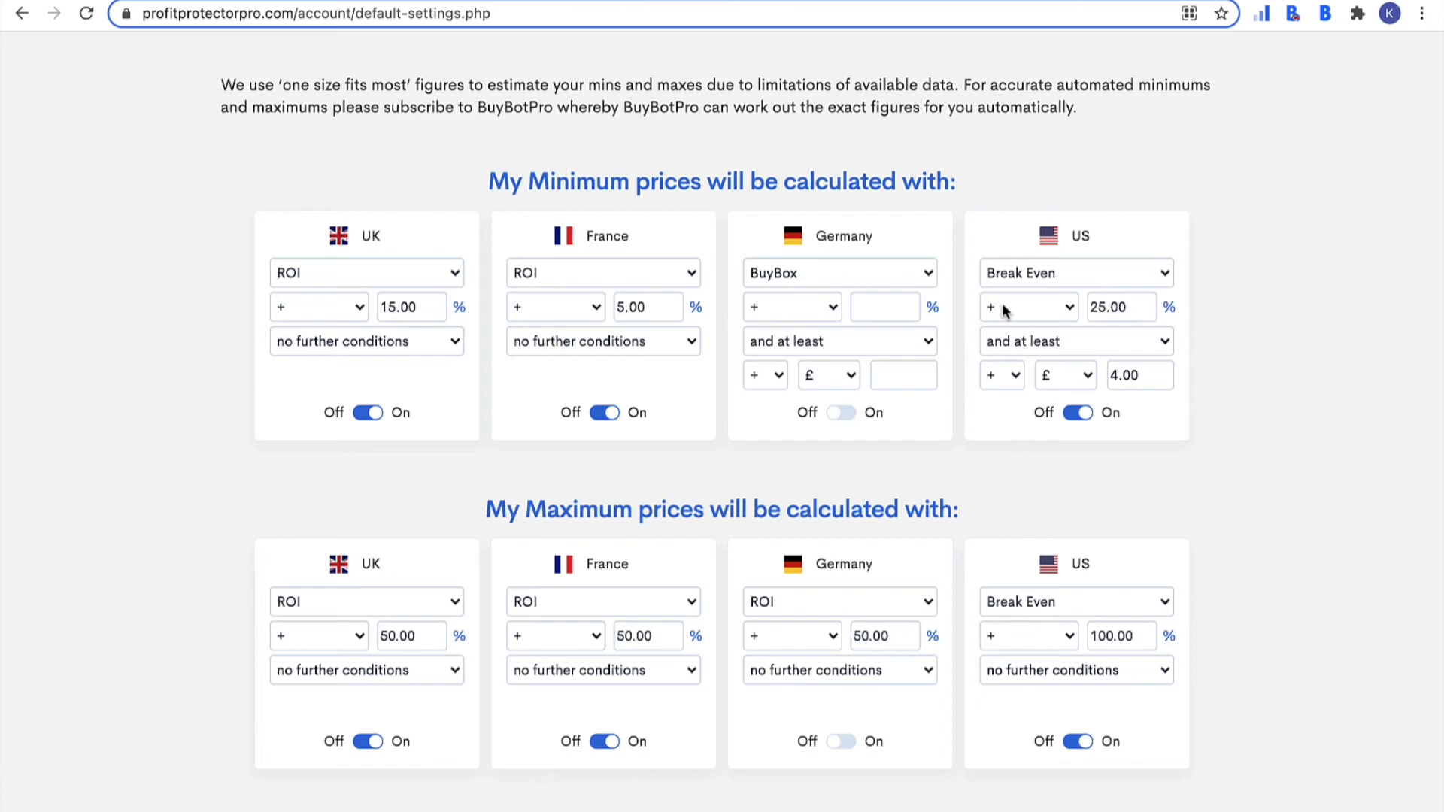
left_click(337, 273)
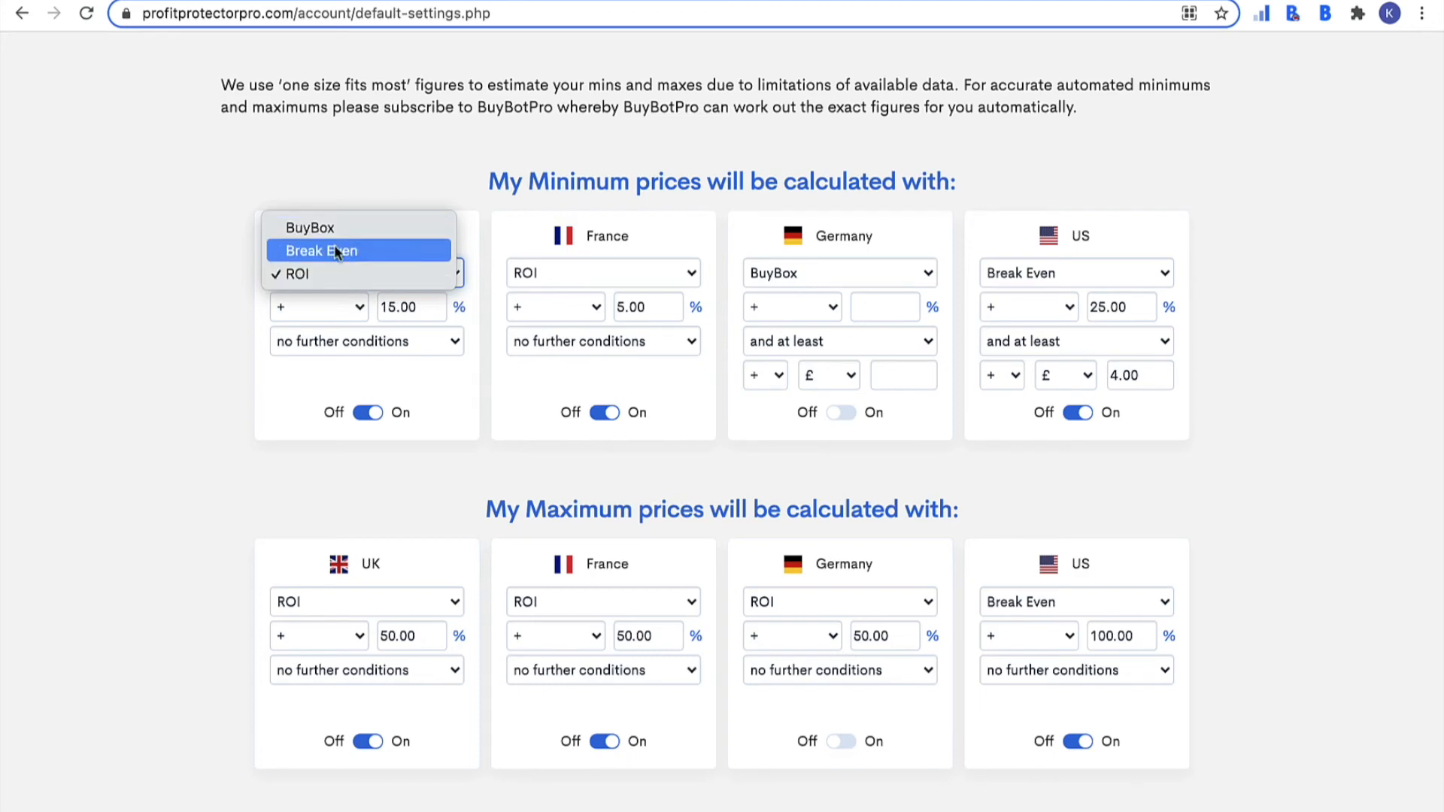
left_click(225, 301)
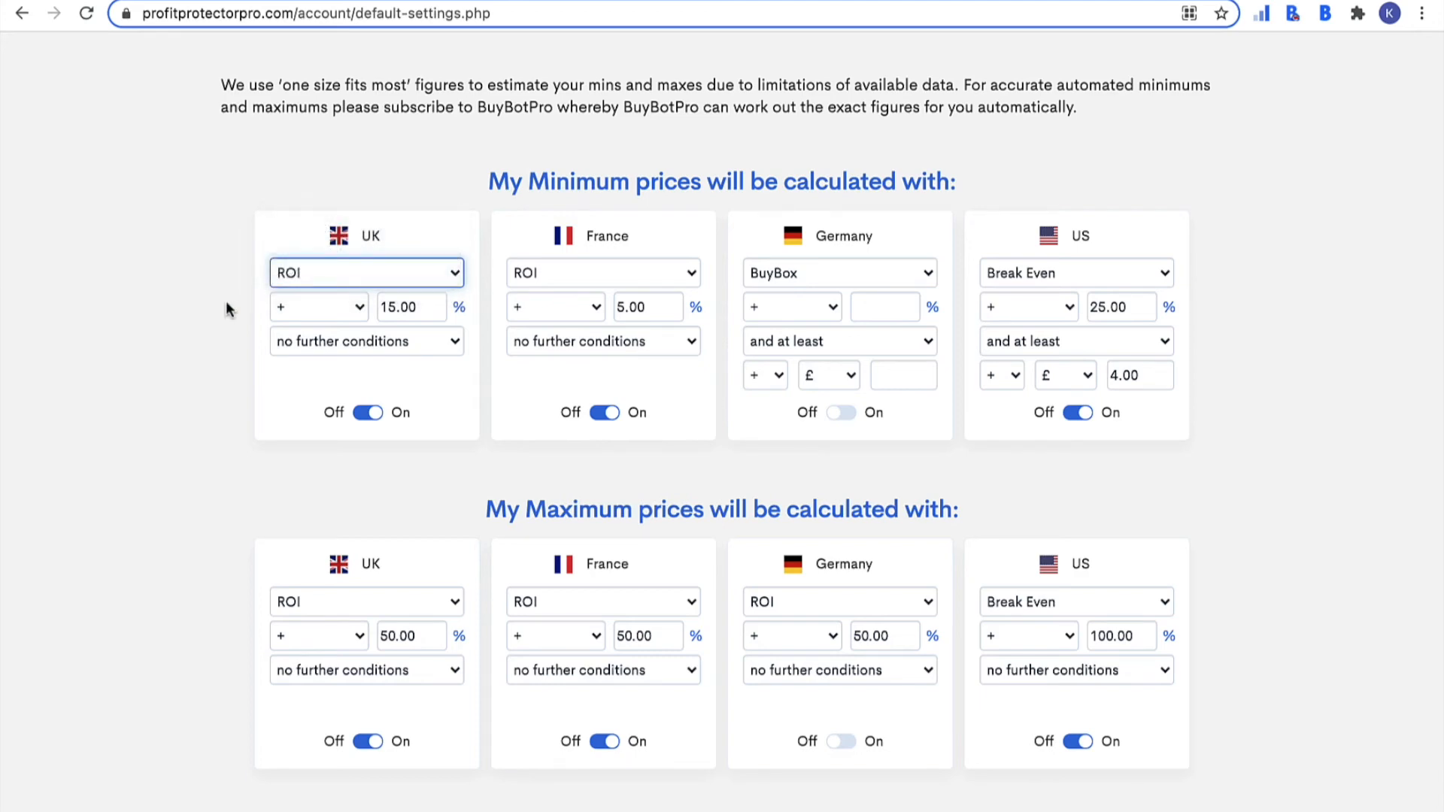
- Set the further condition of the UK minimum price rule to "or at least"
left_click(408, 342)
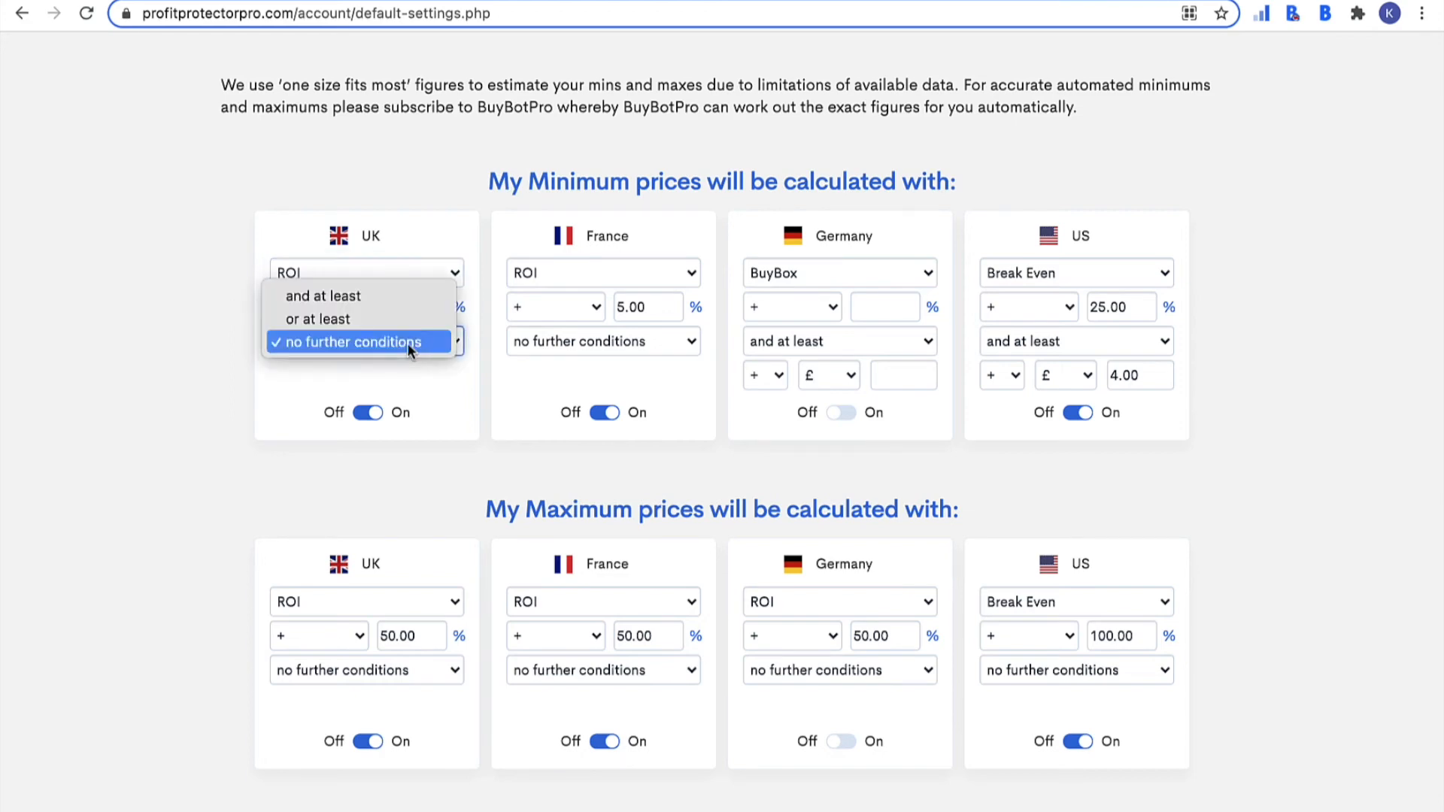
left_click(377, 294)
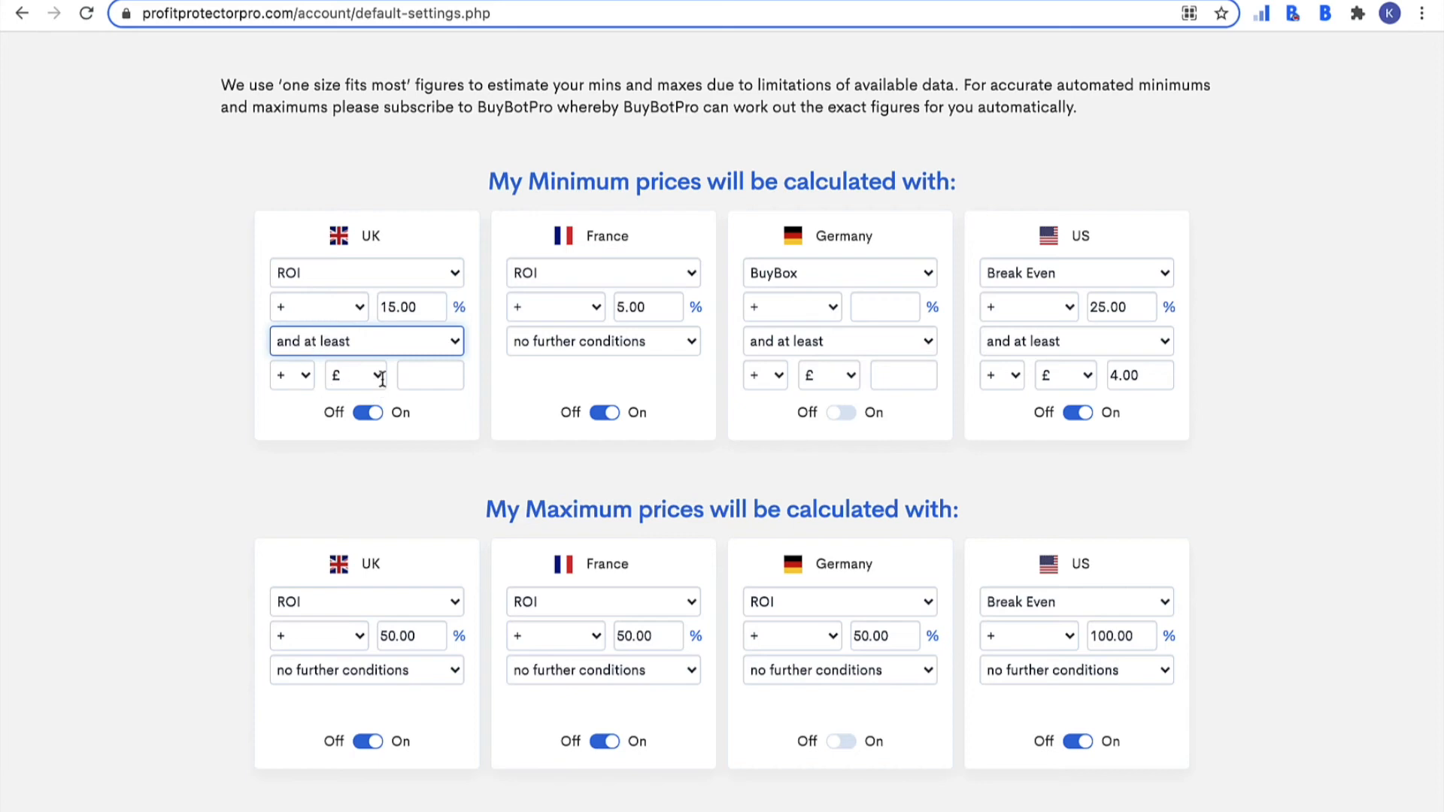
left_click(400, 340)
left_click(397, 360)
scroll(829, 413, "down", 1)
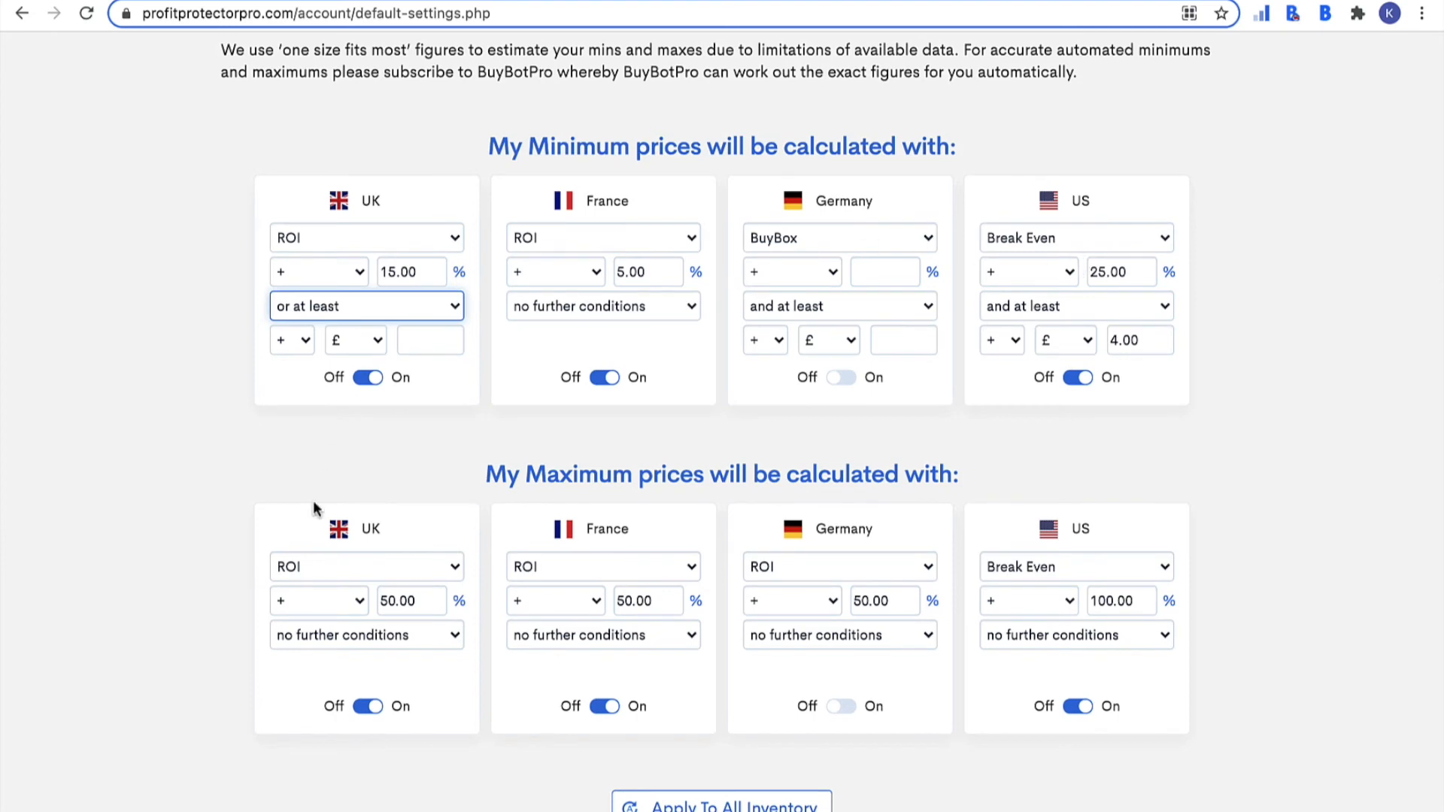
scroll(1197, 511, "down", 2)
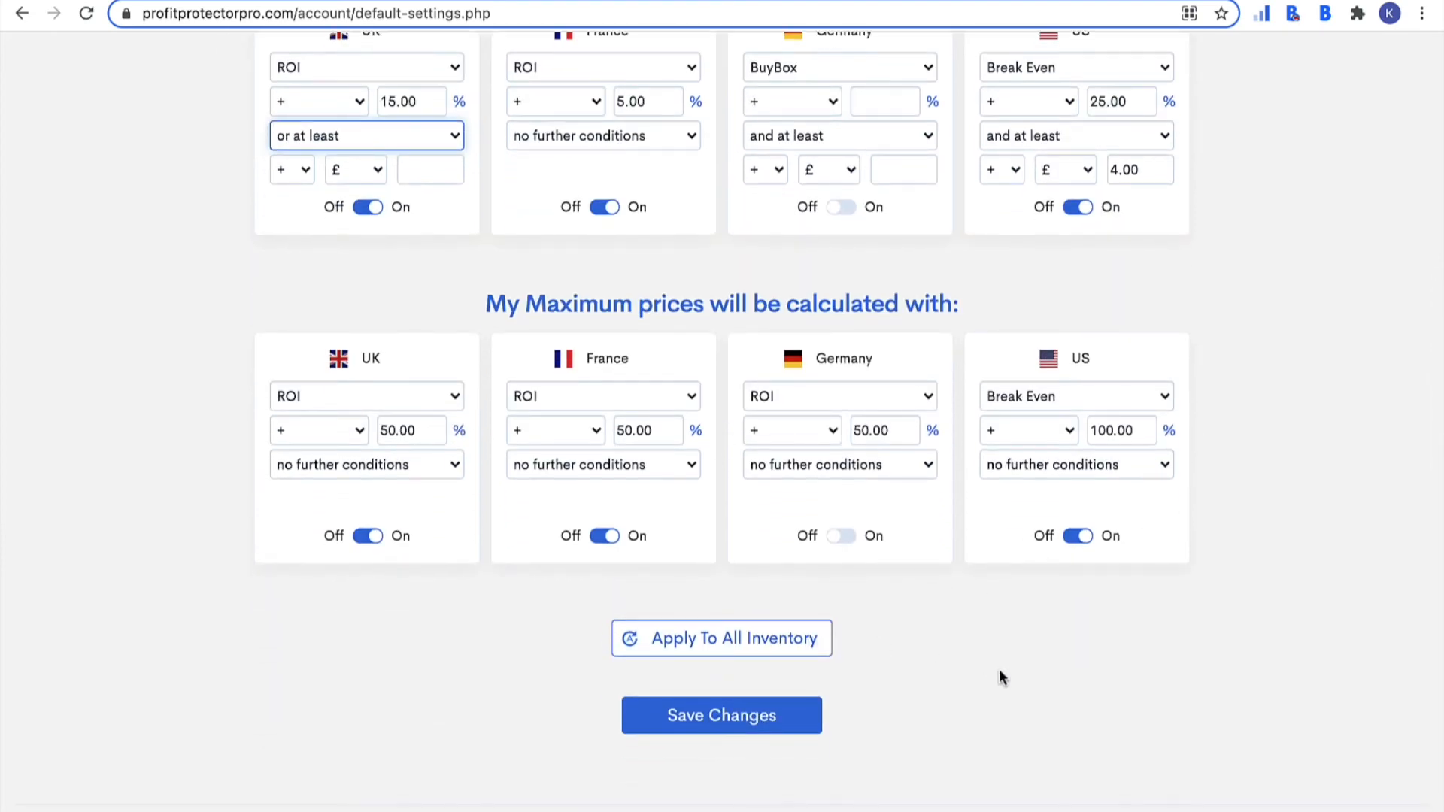
- Start a new custom strategy to view the wizard's fulfilment method question, and close the wizard without saving
scroll(872, 389, "up", 2)
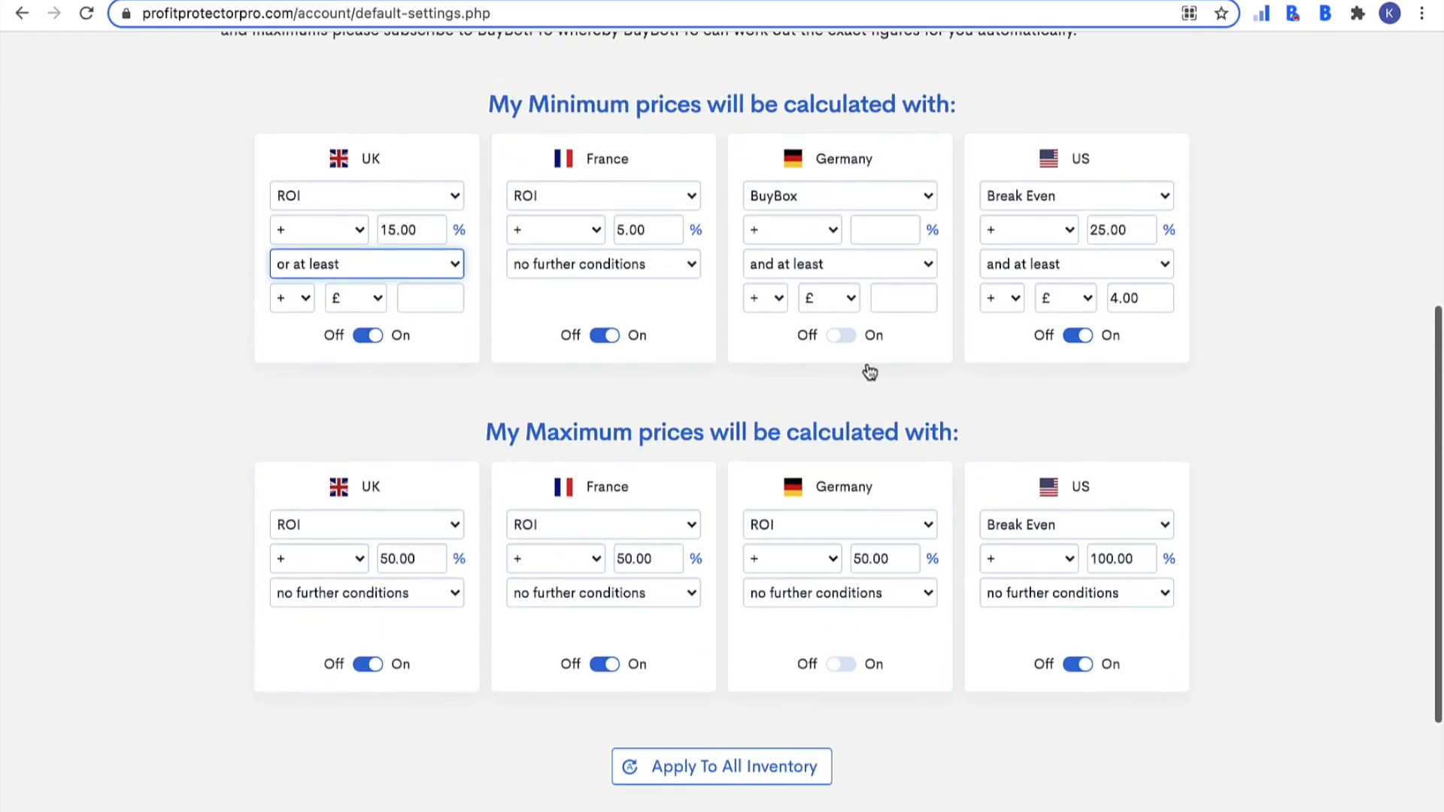
scroll(985, 703, "down", 1)
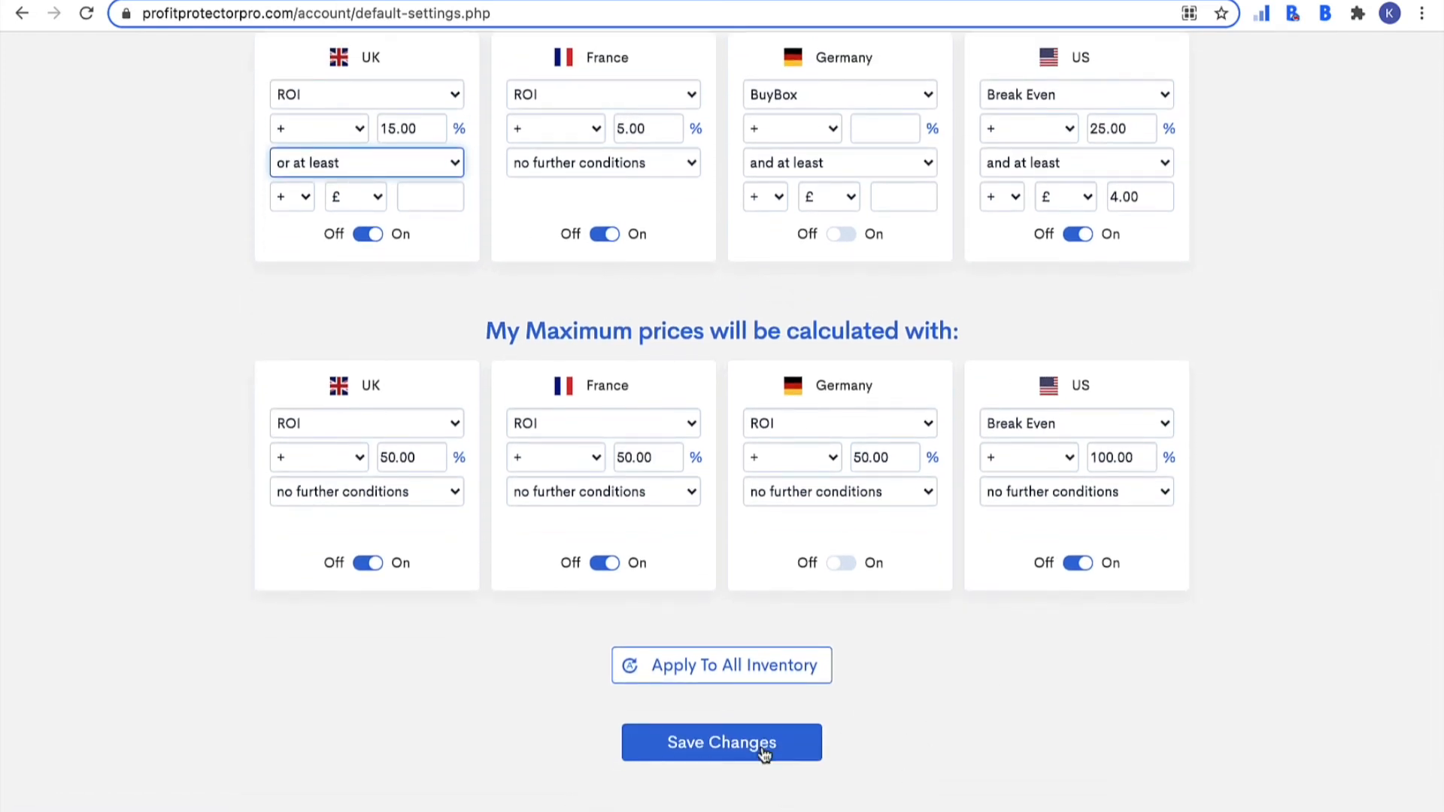
scroll(727, 516, "up", 10)
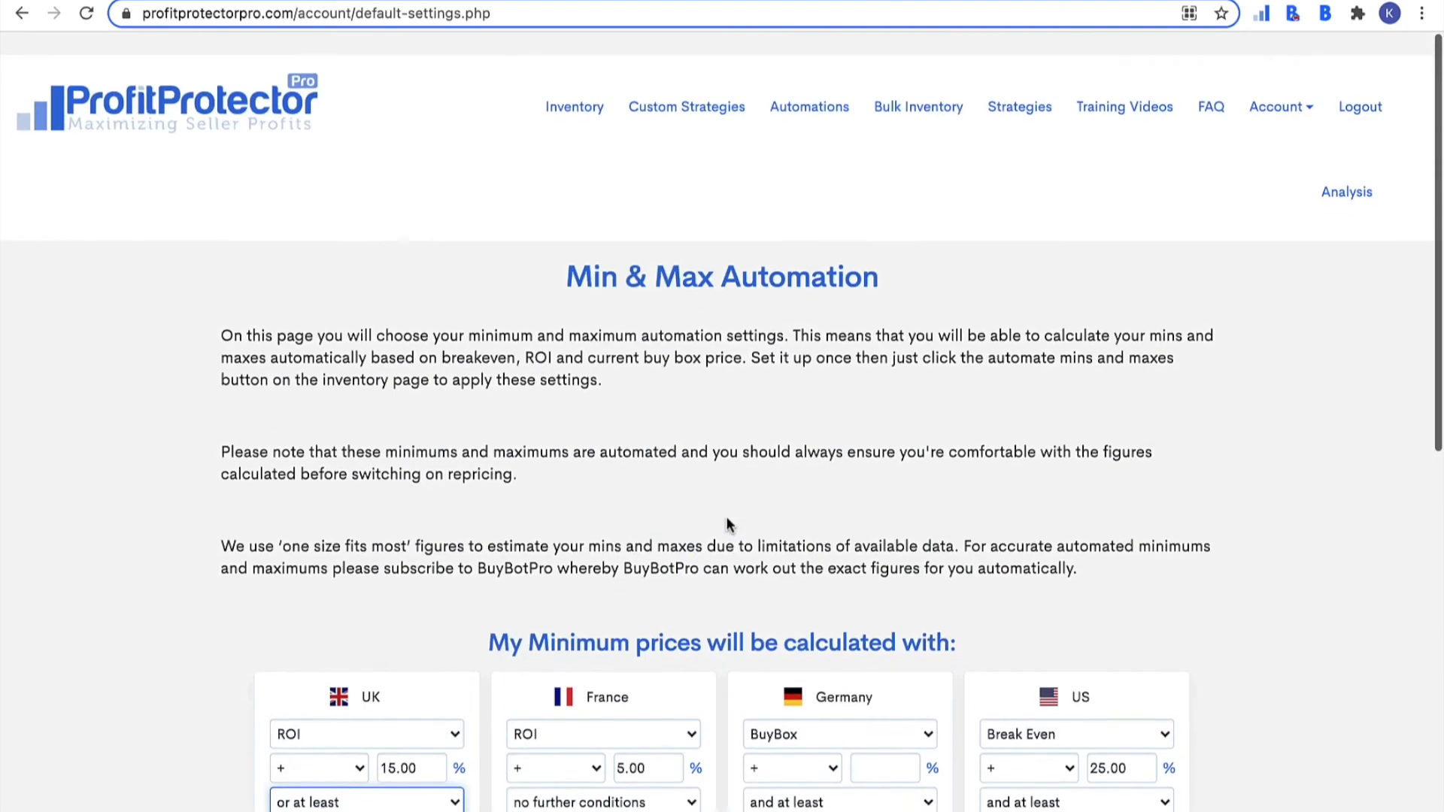
left_click(686, 92)
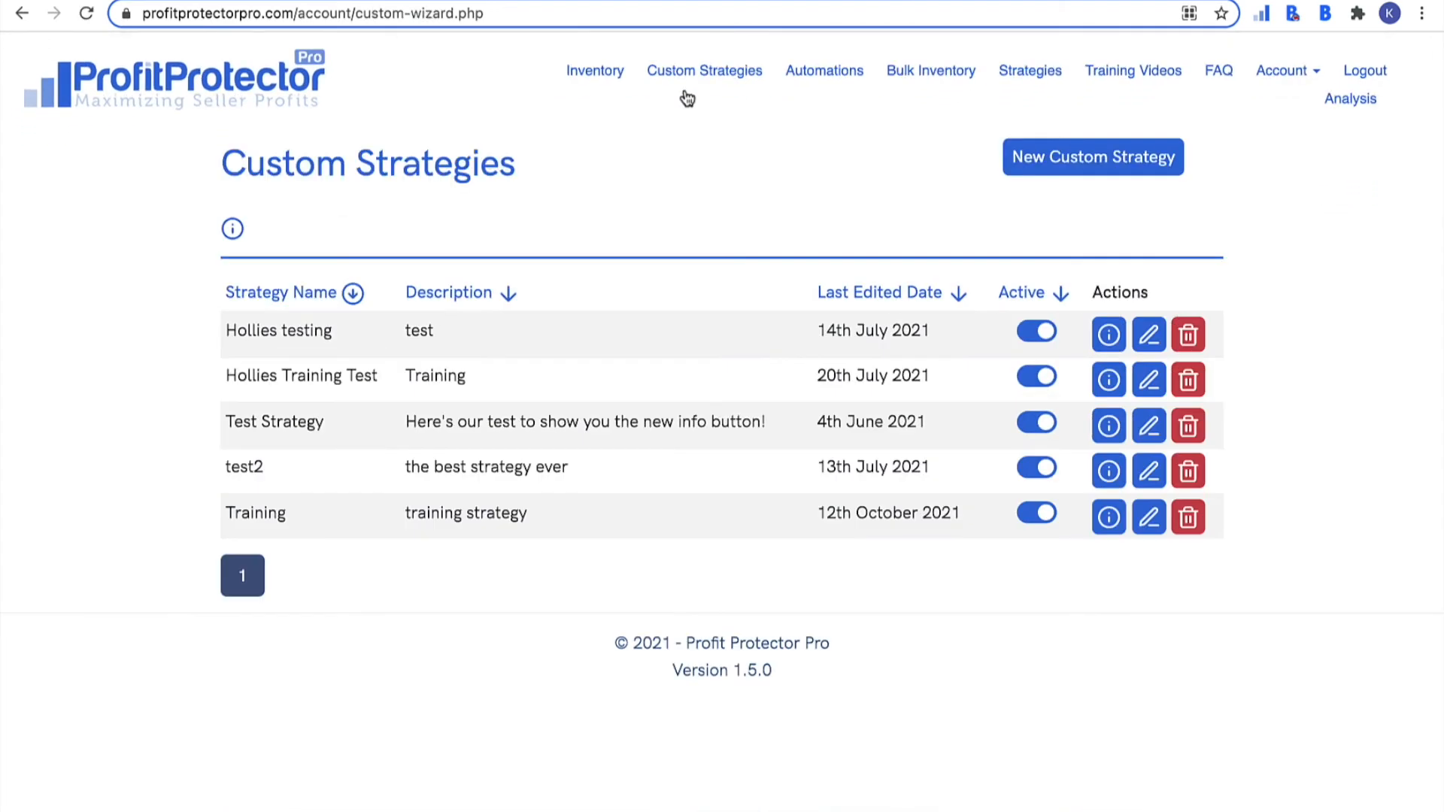
left_click(1020, 156)
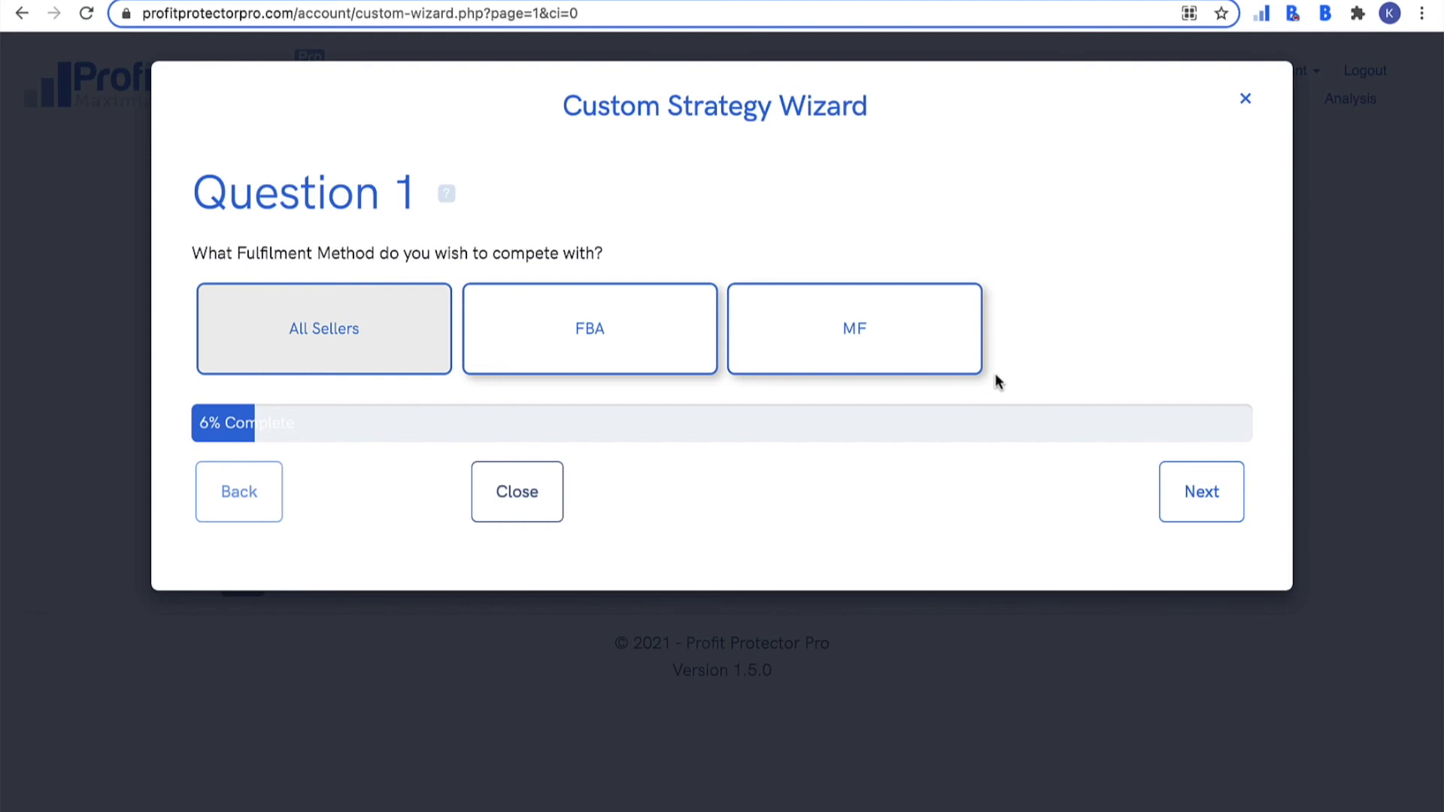
left_click(1245, 100)
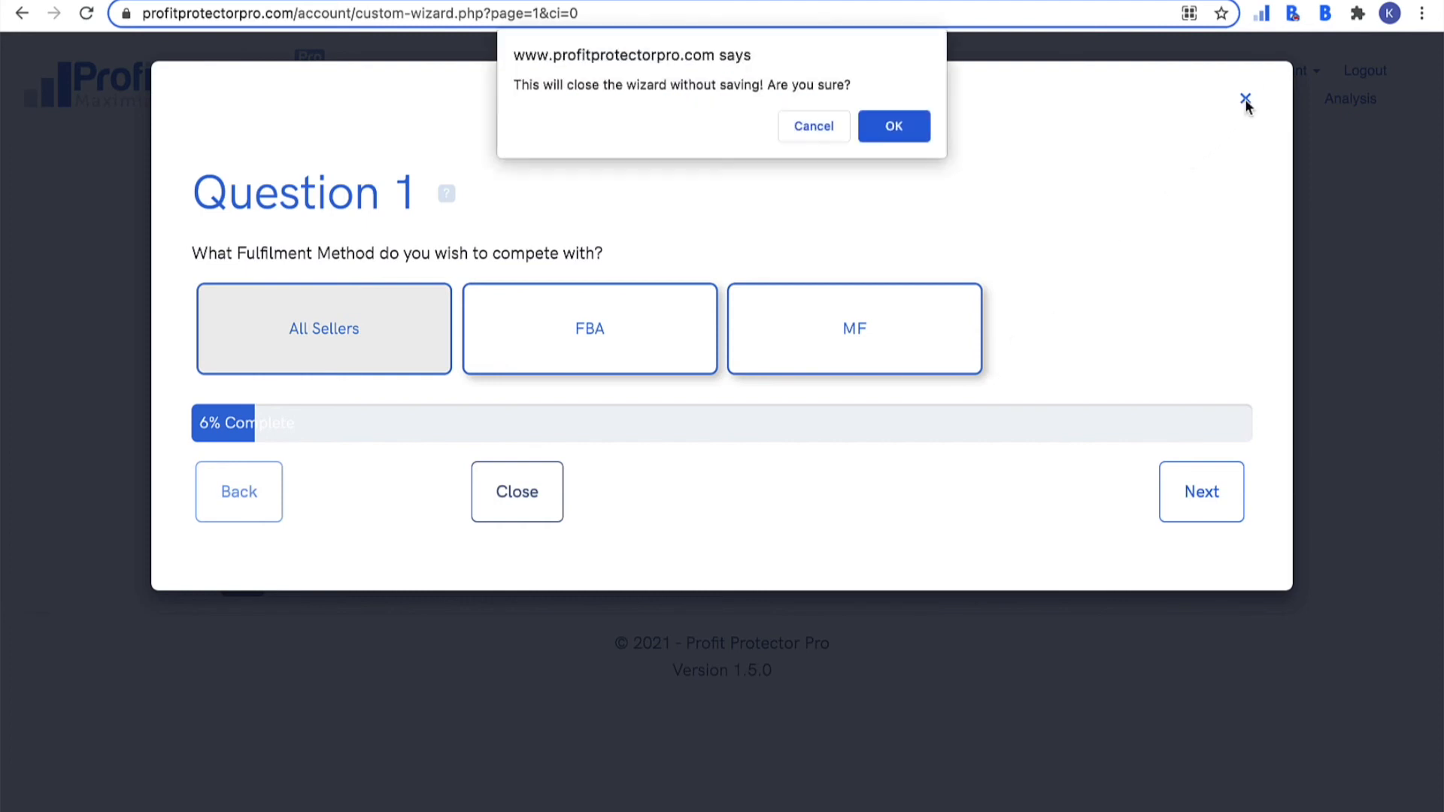
left_click(873, 129)
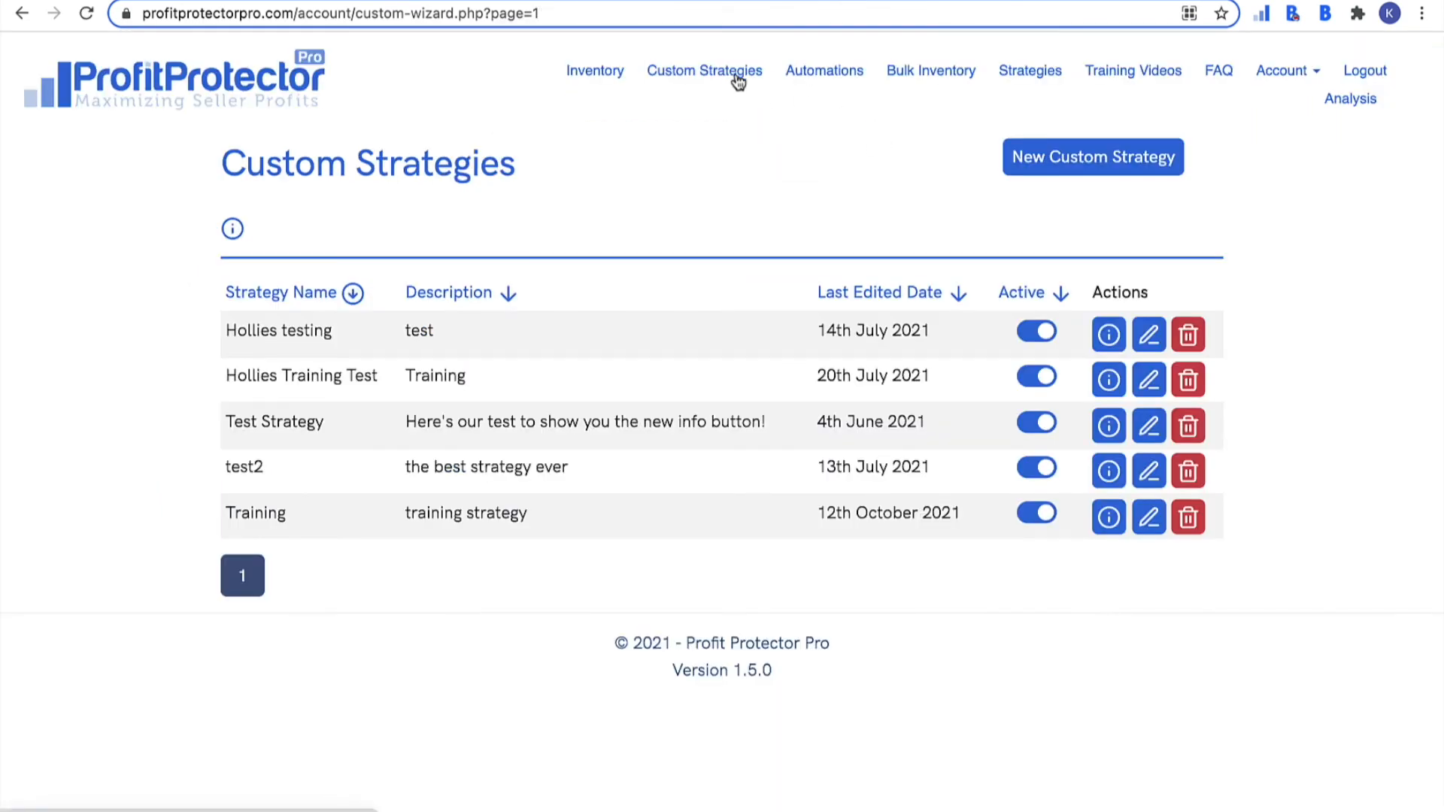
- Return to the inventory page and view the Profit Protector Pro Boost totals and the first favourite listing
left_click(617, 83)
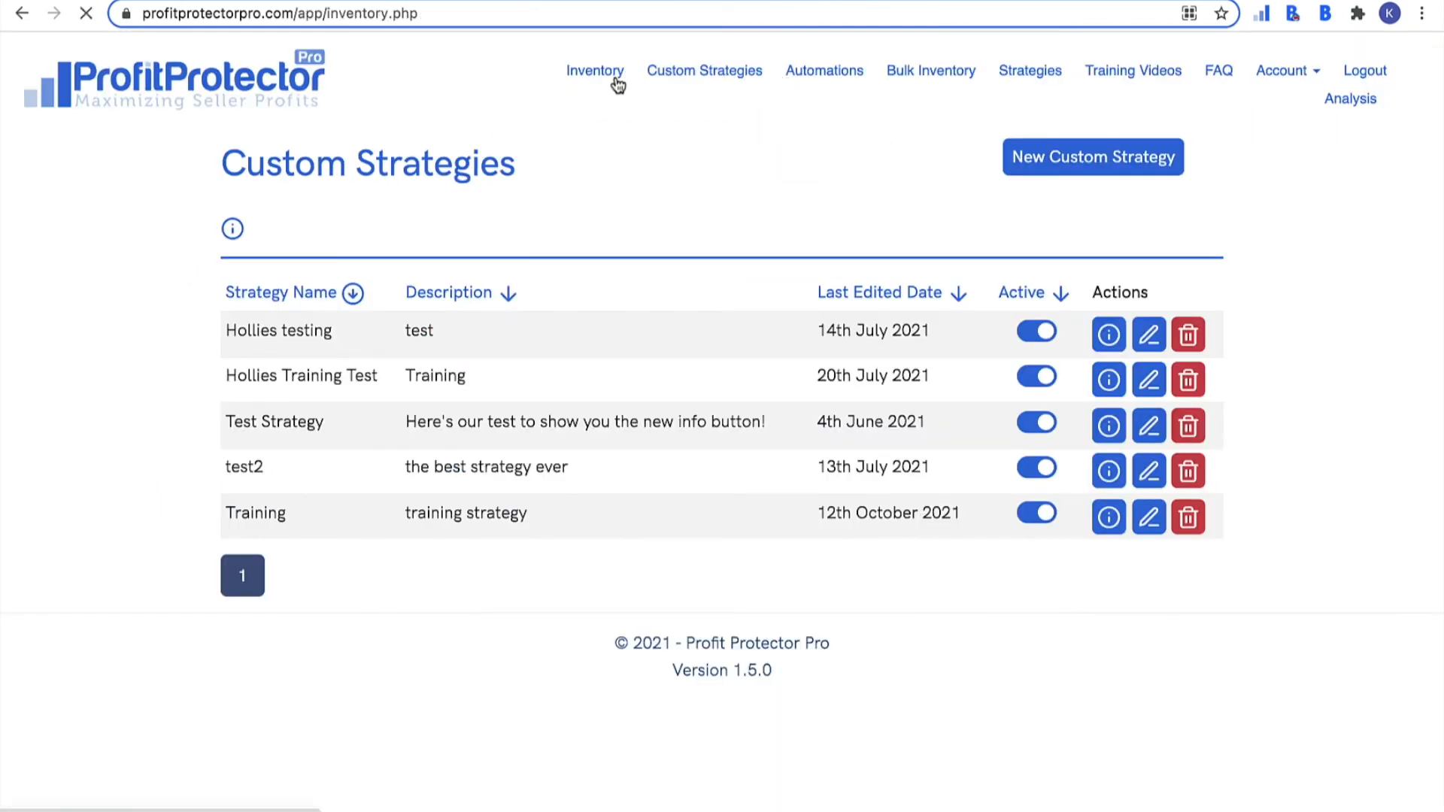
scroll(616, 84, "down", 3)
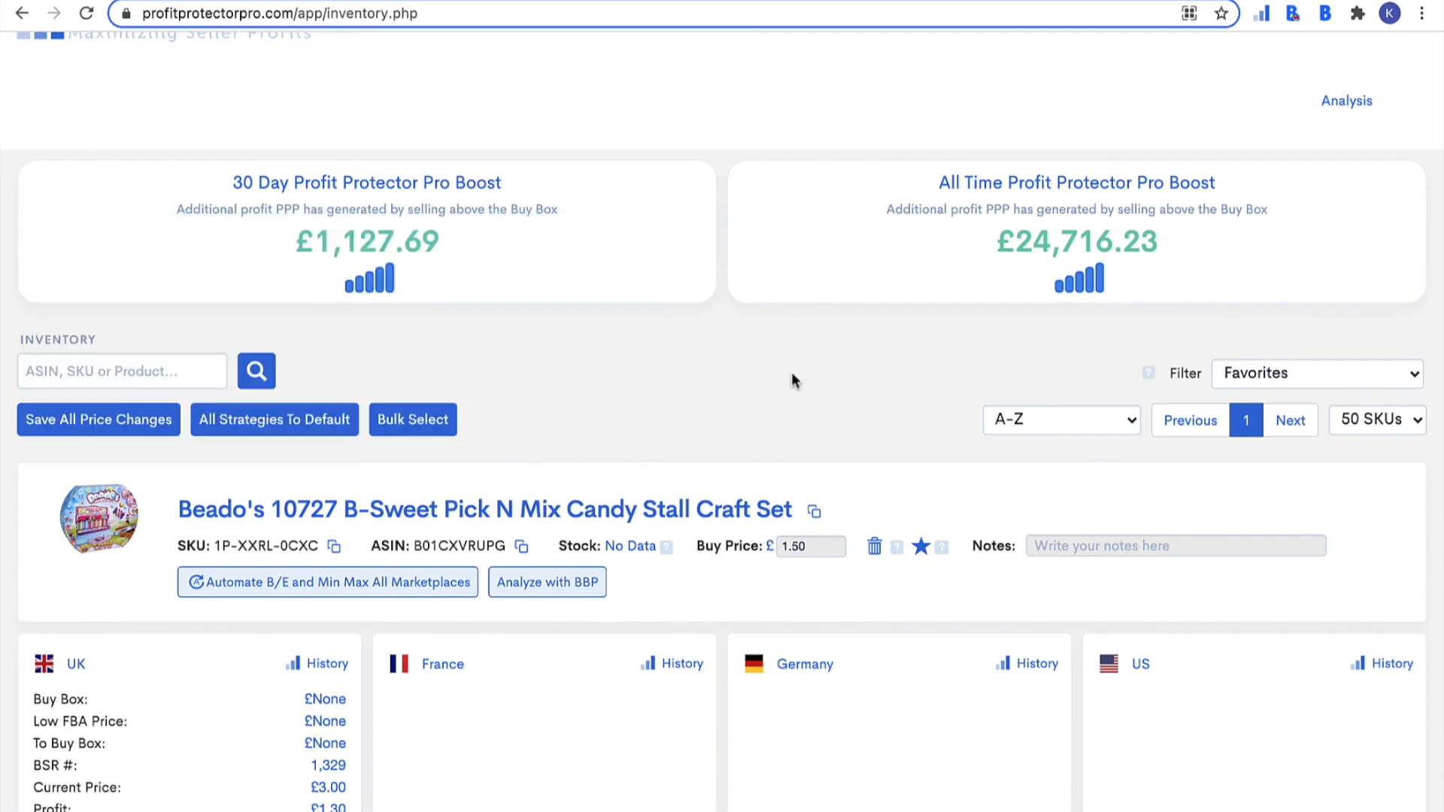
scroll(791, 371, "down", 1)
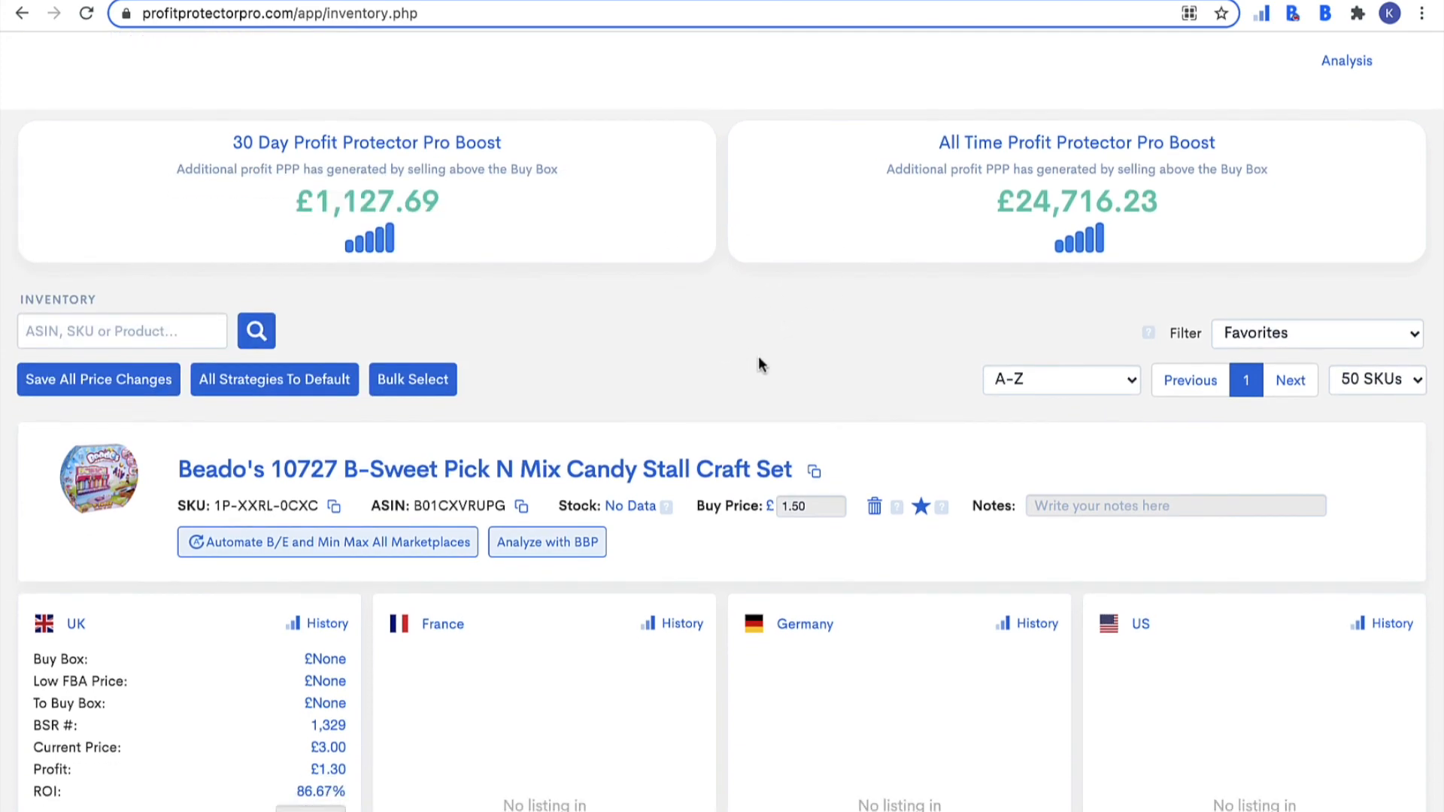